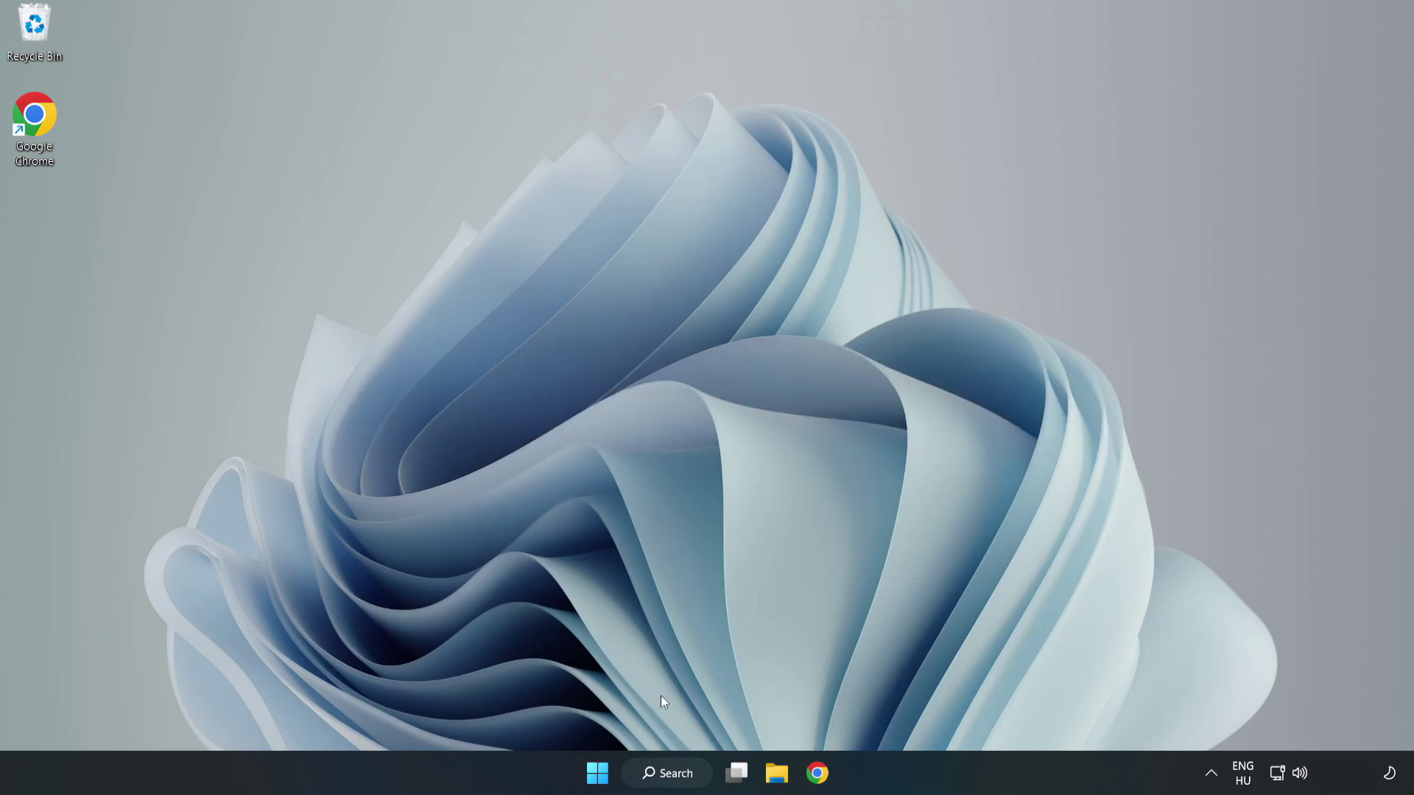
# Step: Search Windows for 'device manager' and launch Device Manager from the best match
pyautogui.click(677, 779)
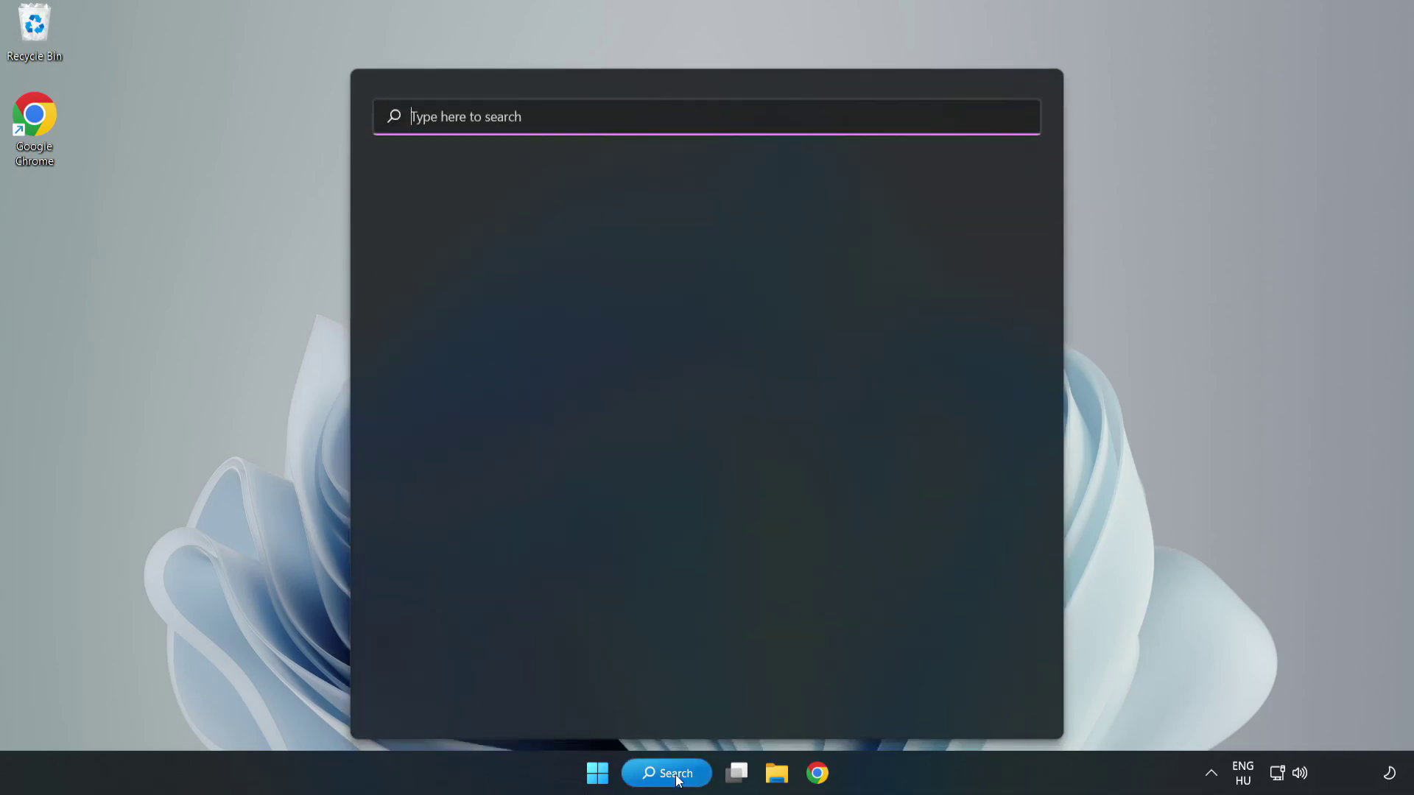
pyautogui.write('device')
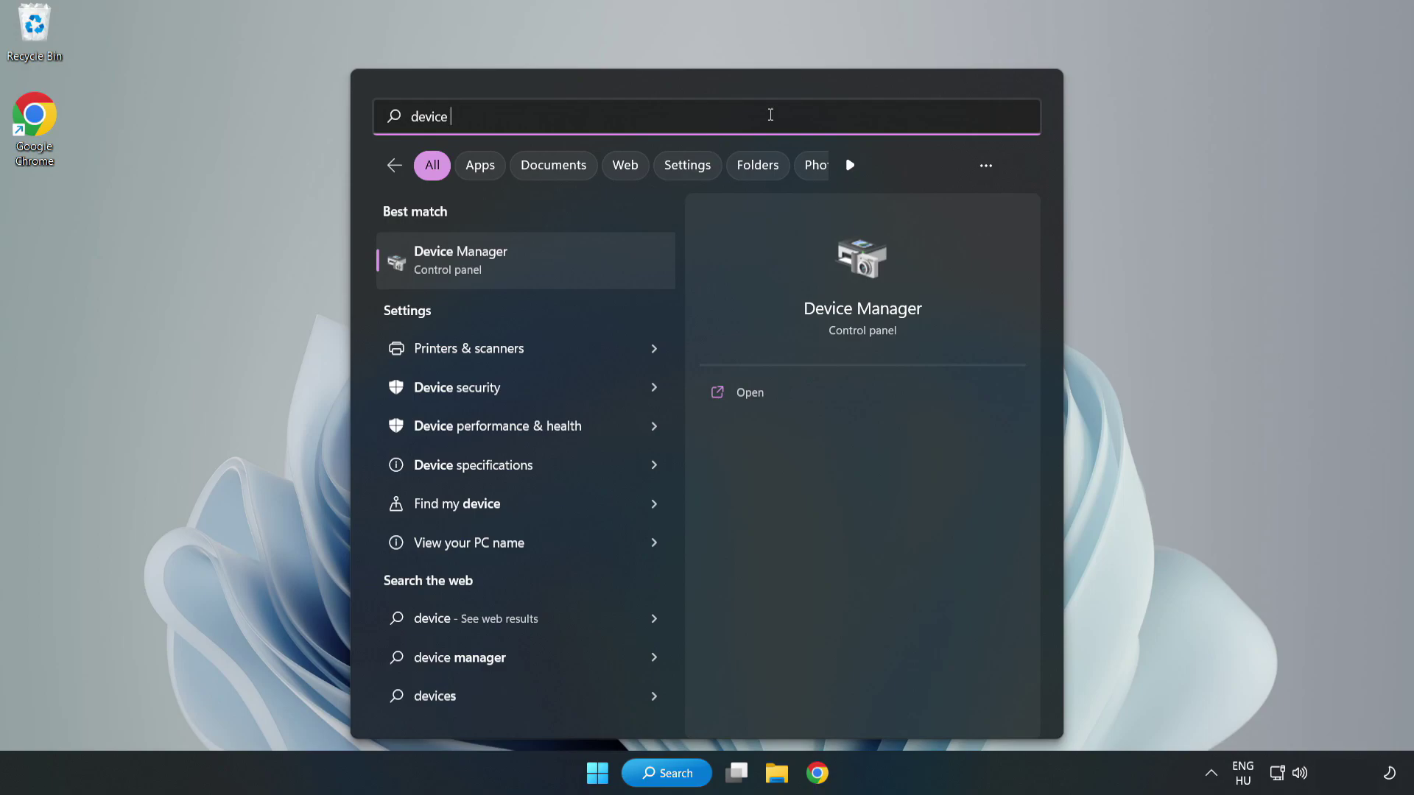
pyautogui.write(' manager')
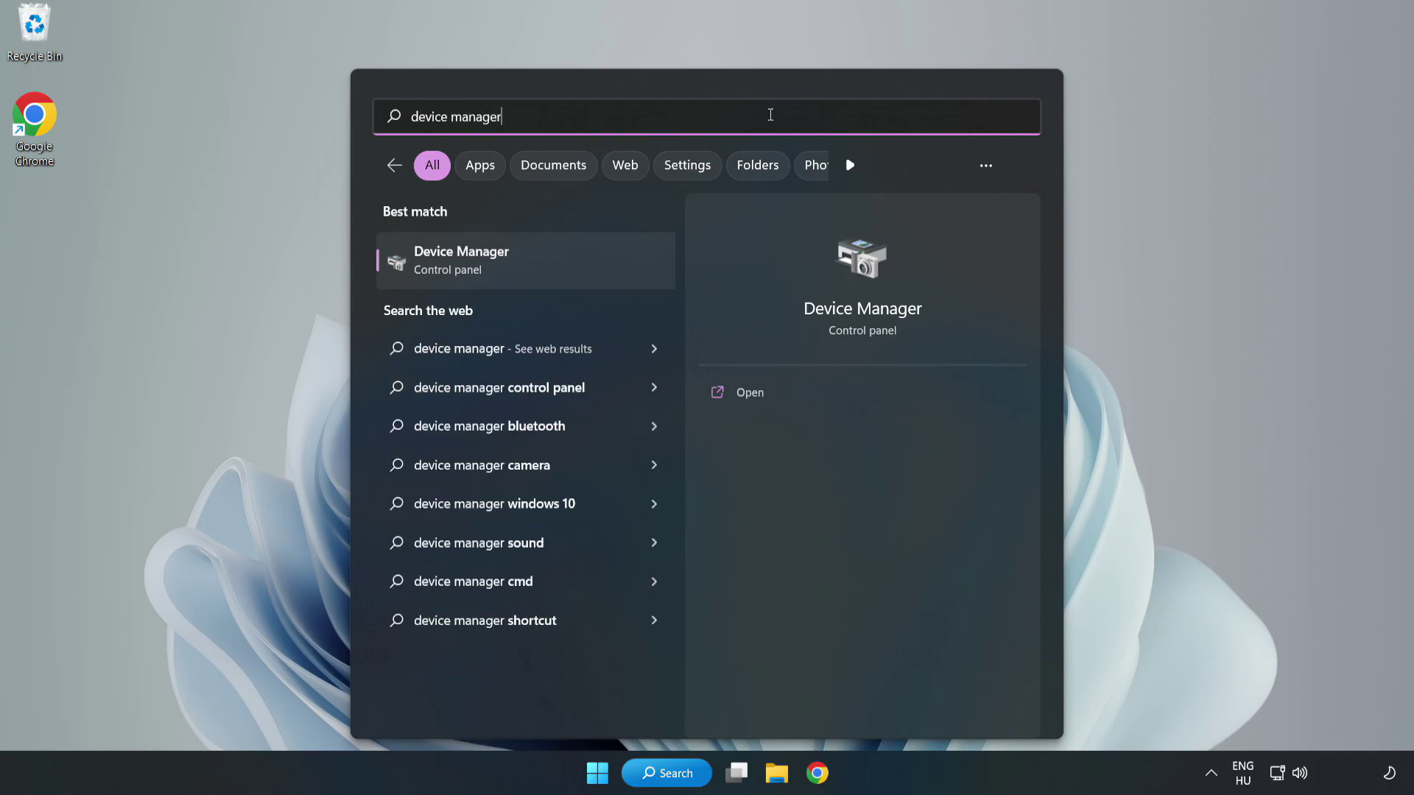
pyautogui.click(527, 273)
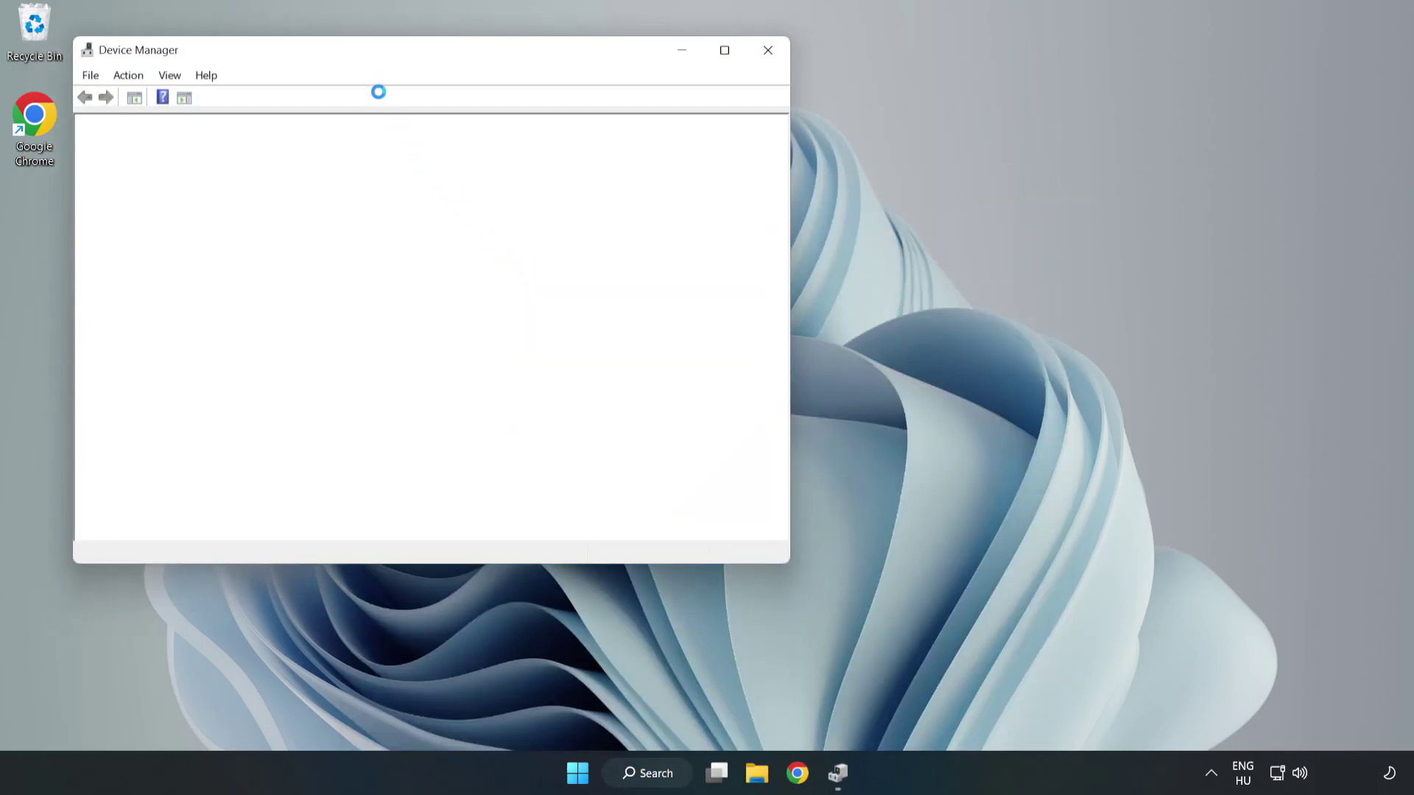
# Step: Search automatically for a newer VMware SVGA 3D driver, confirm the best is installed, and close Device Manager
pyautogui.moveTo(378, 50); pyautogui.dragTo(633, 128)
pyautogui.click(376, 280)
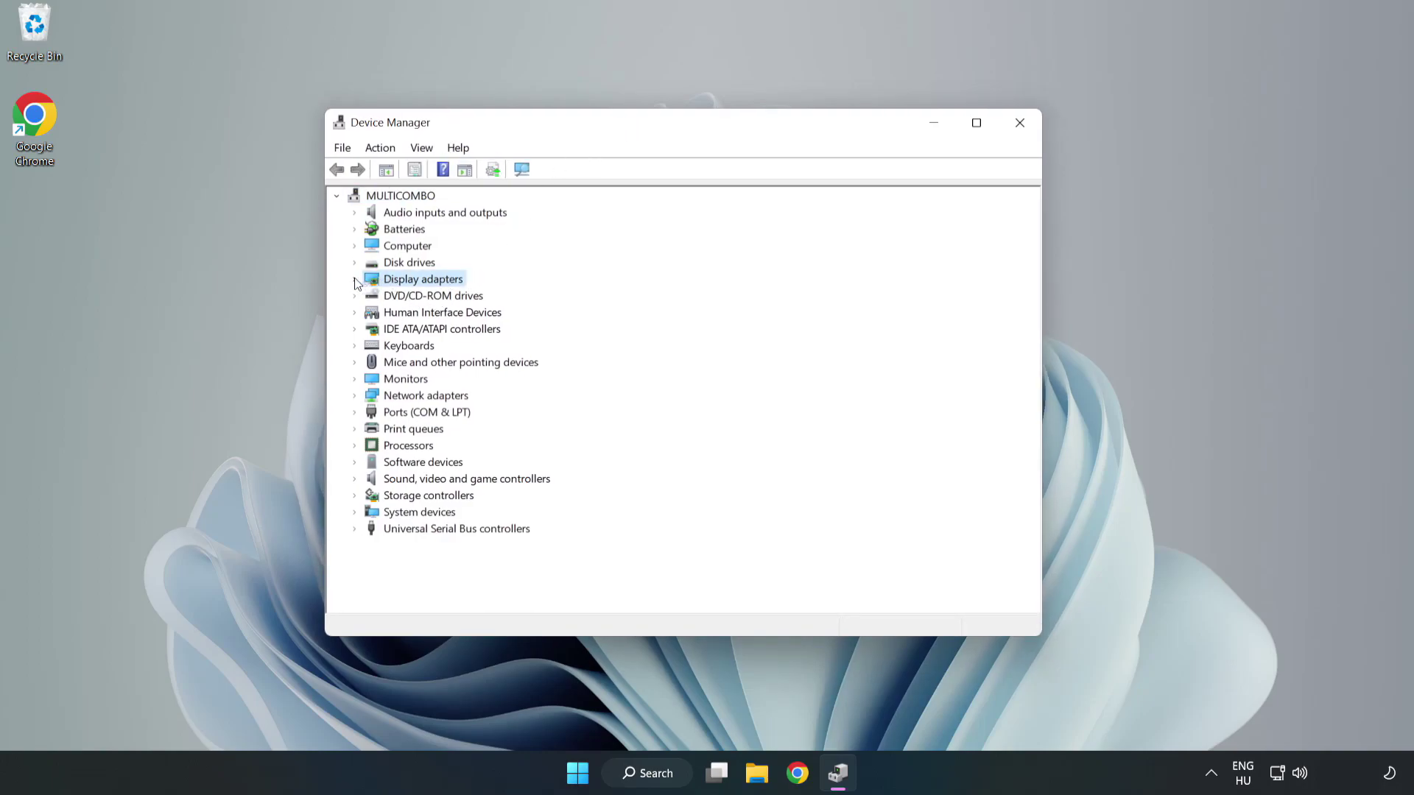
pyautogui.click(355, 279)
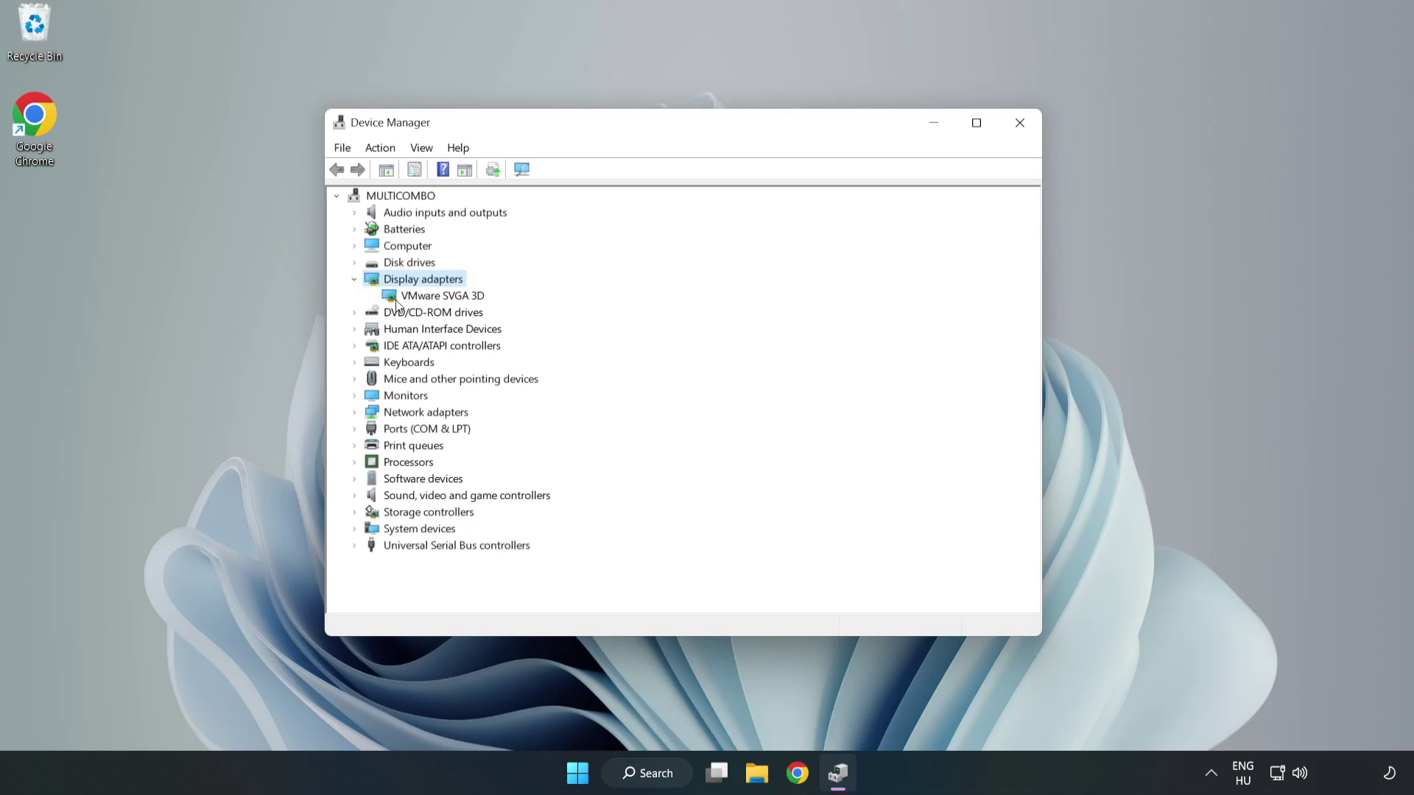
pyautogui.click(442, 296)
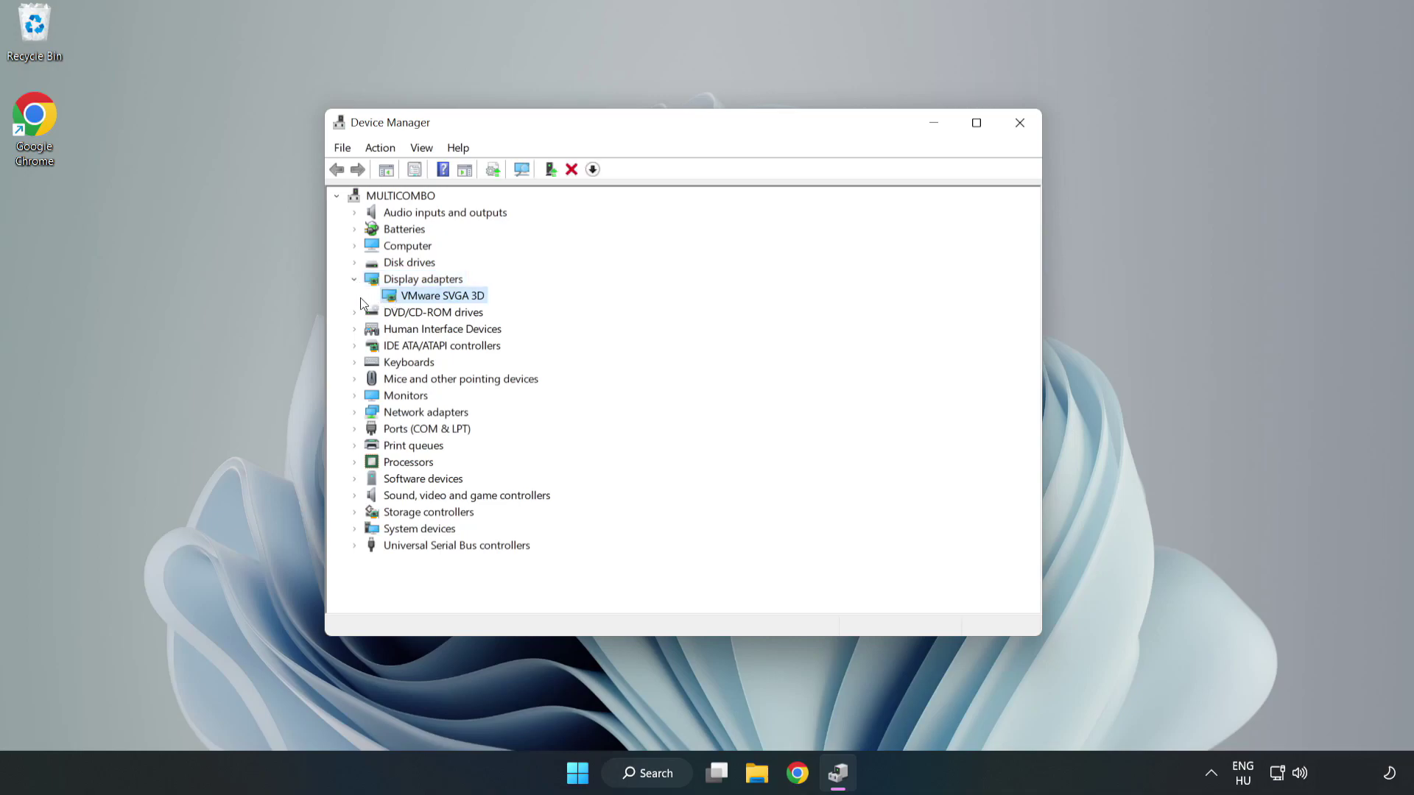
pyautogui.rightClick(438, 299)
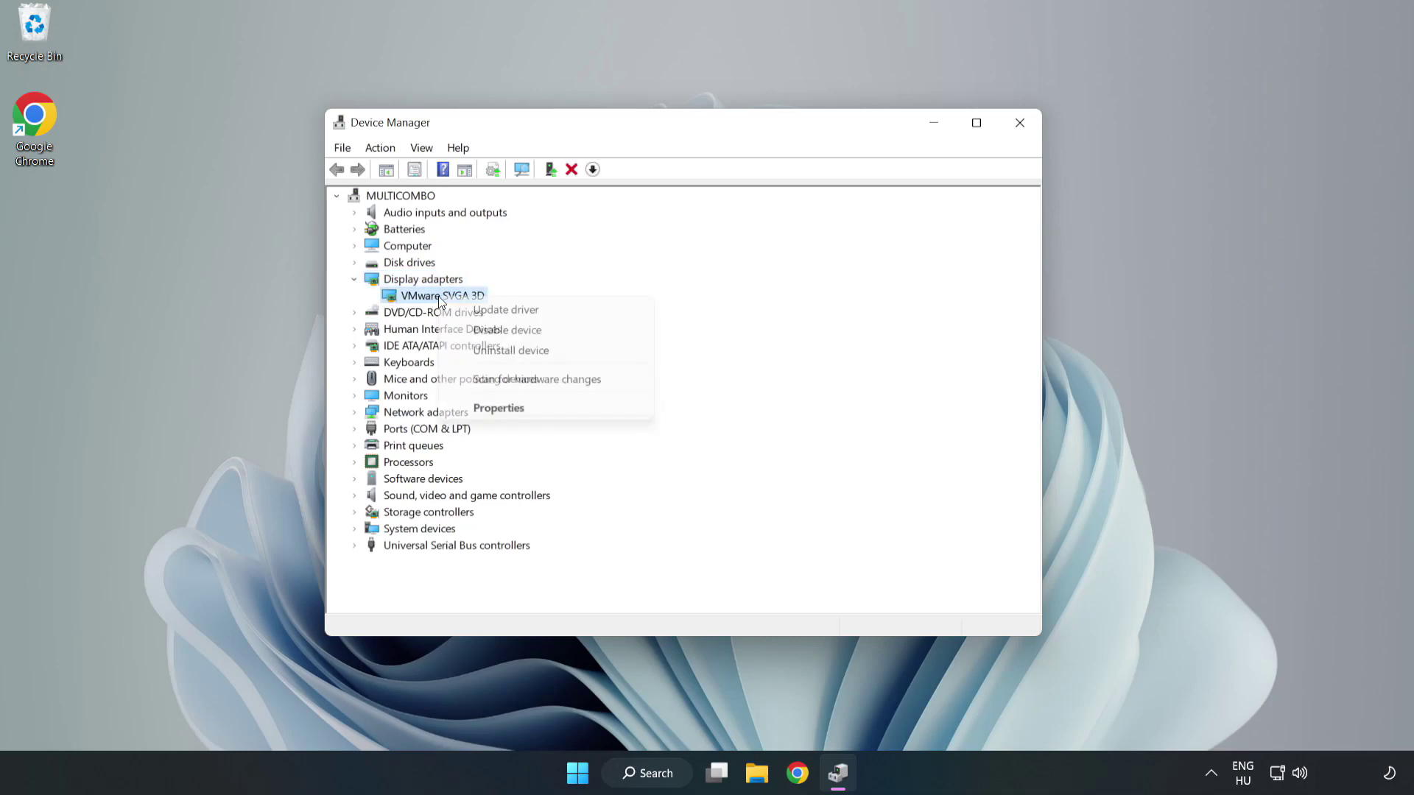
pyautogui.click(549, 317)
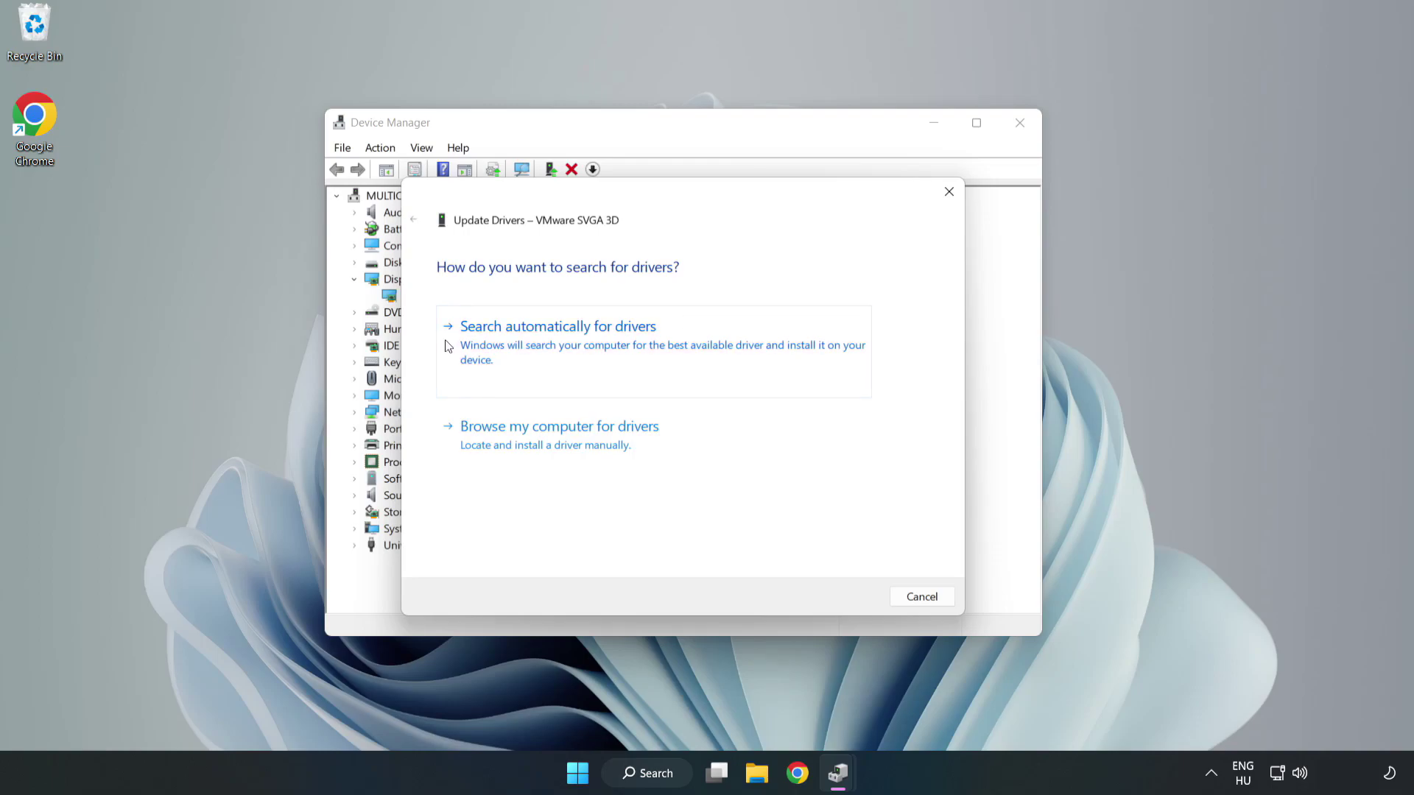
pyautogui.click(563, 344)
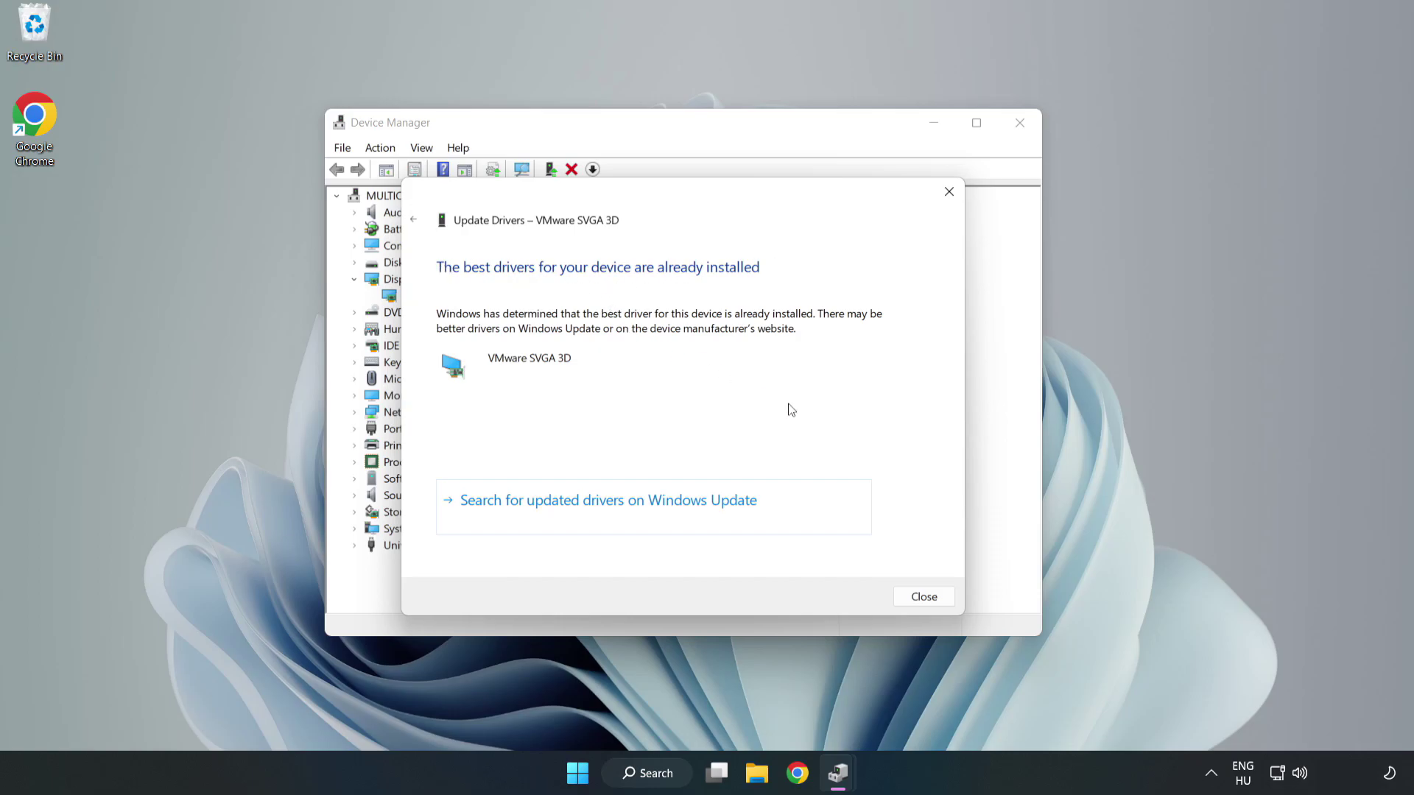
pyautogui.click(923, 598)
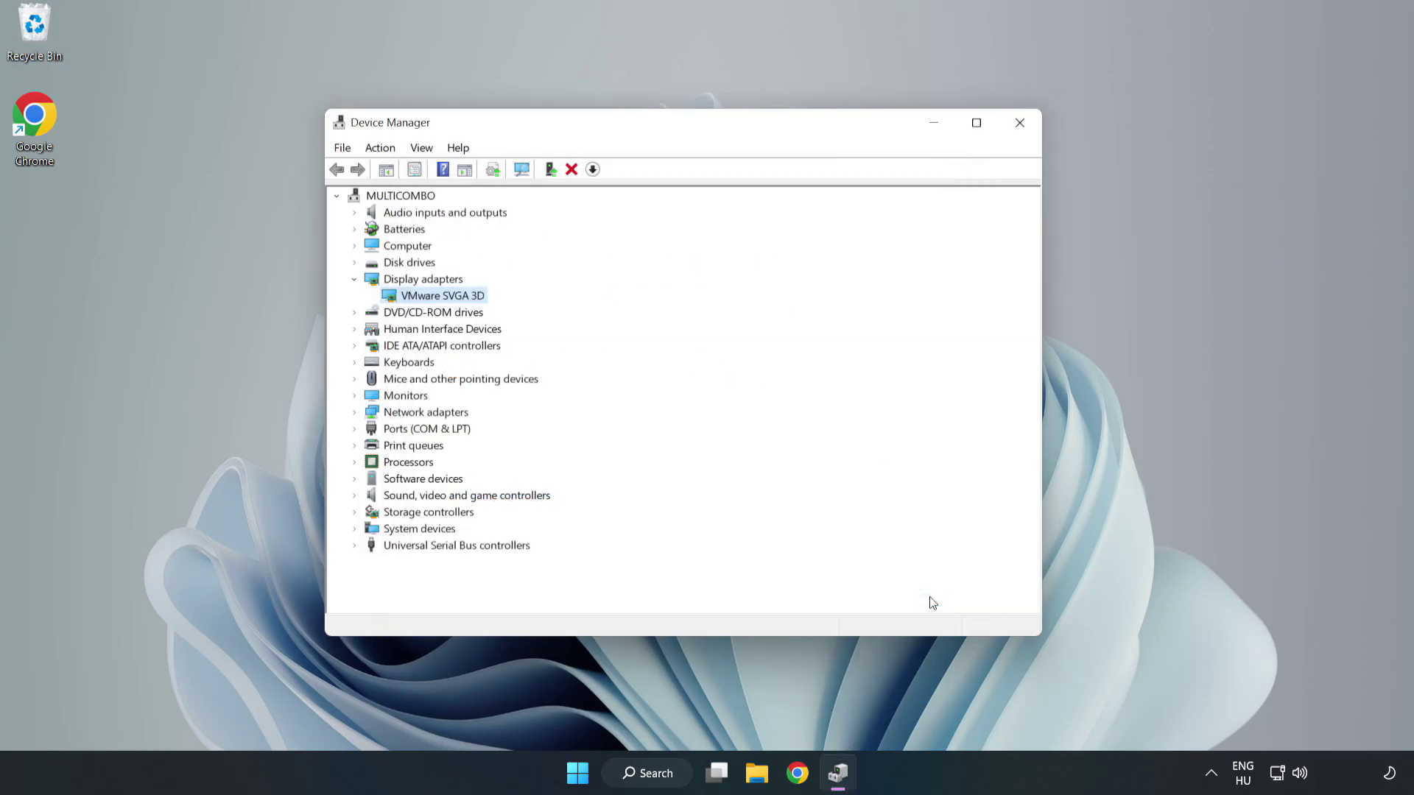
pyautogui.click(1020, 125)
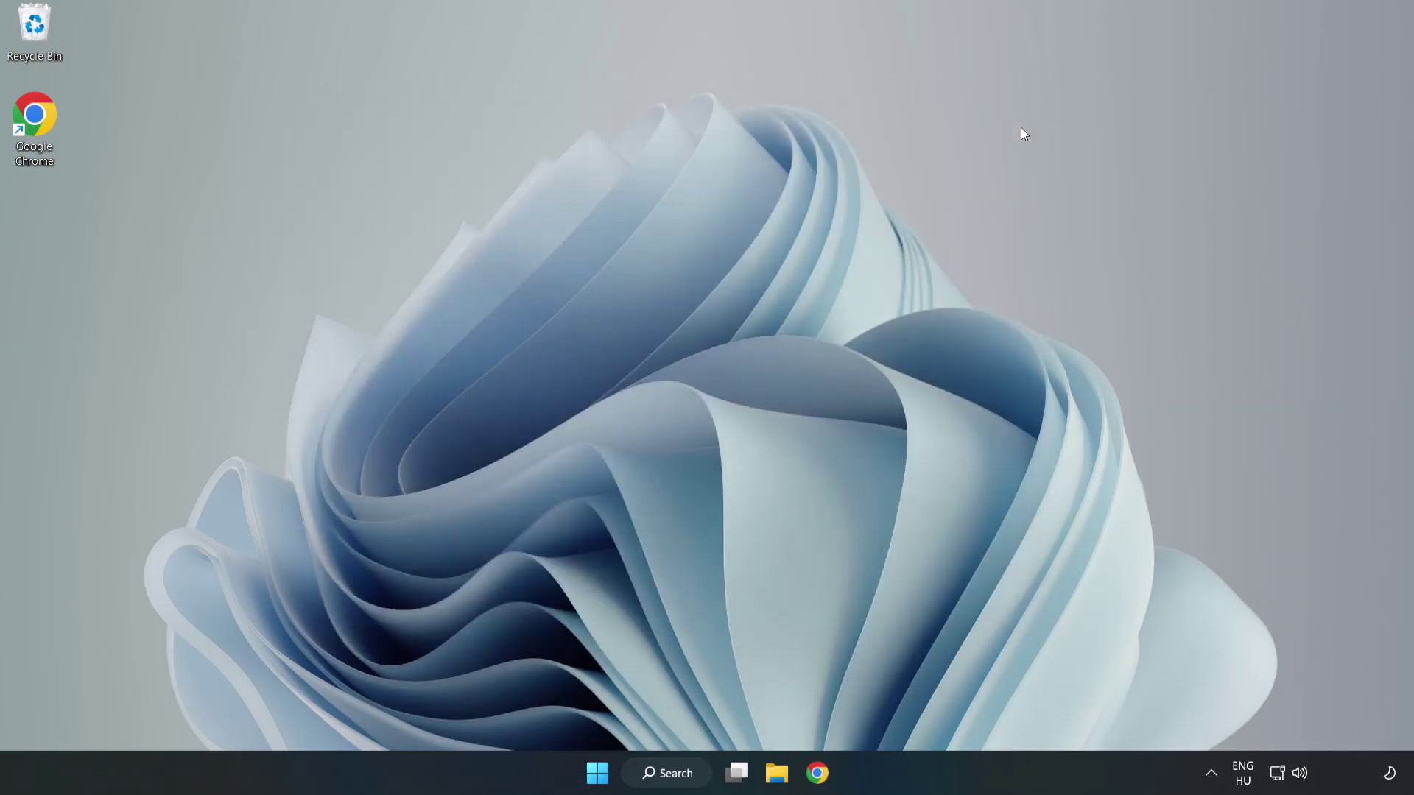
# Step: Open Windows Update via a search for 'updates', check for updates until up to date, and close Settings
pyautogui.click(671, 775)
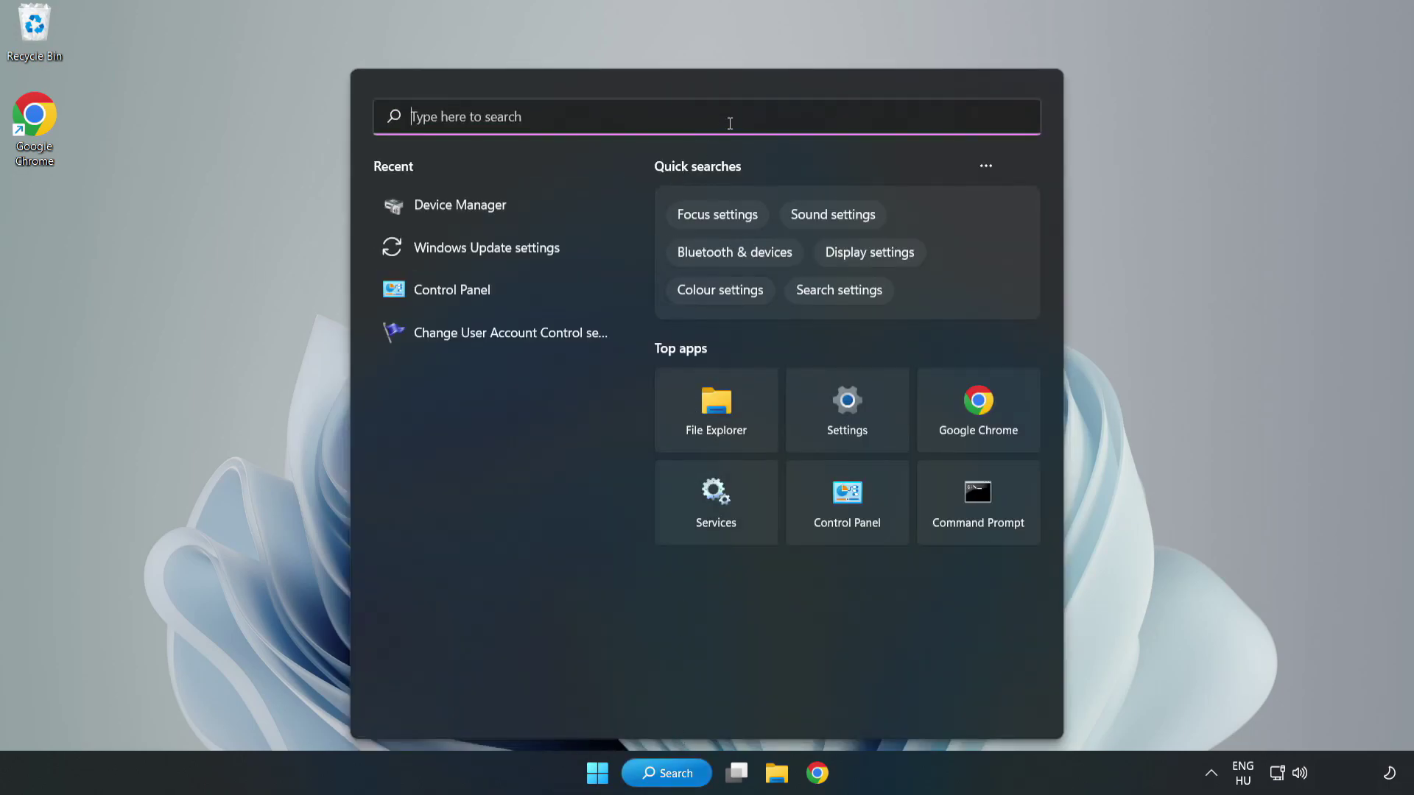
pyautogui.write('updates')
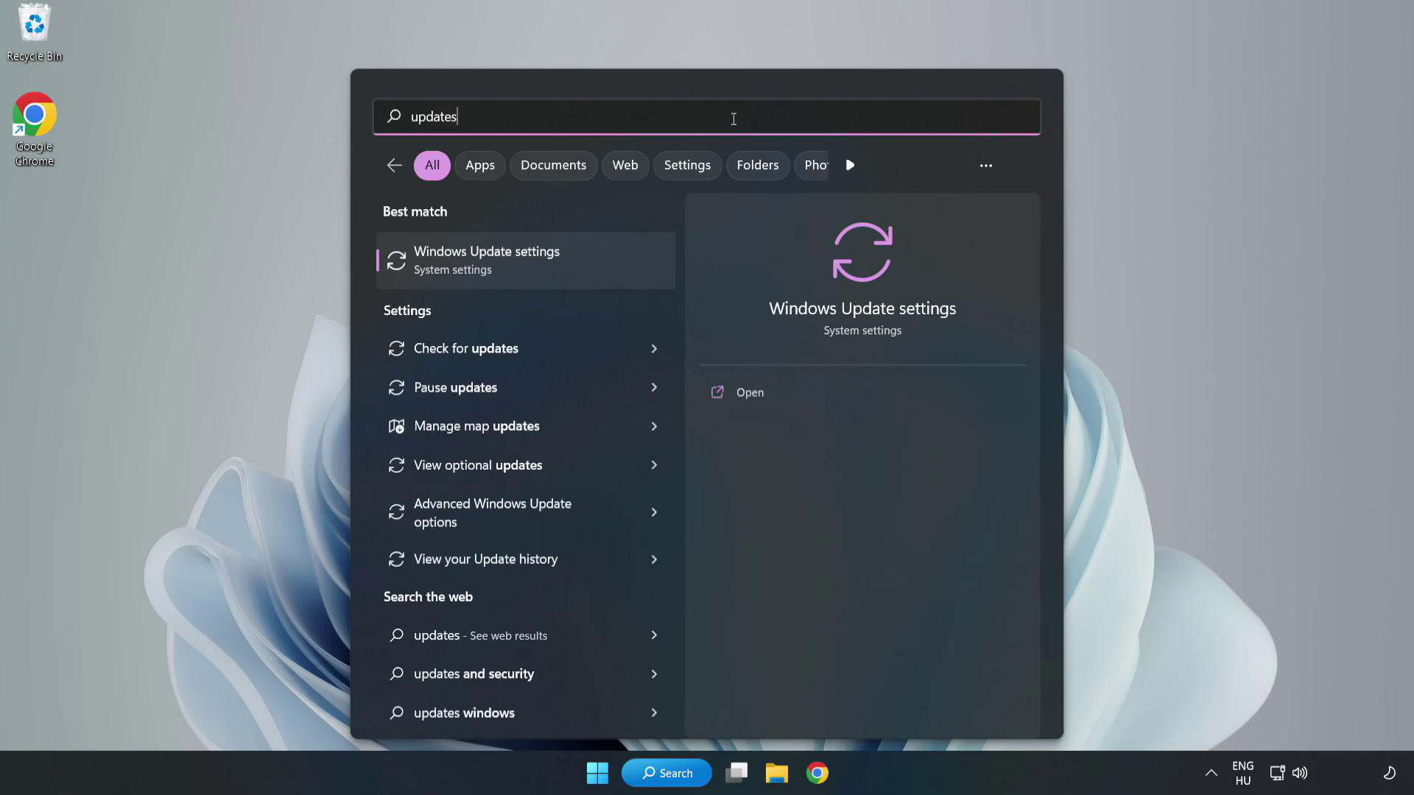
pyautogui.click(505, 268)
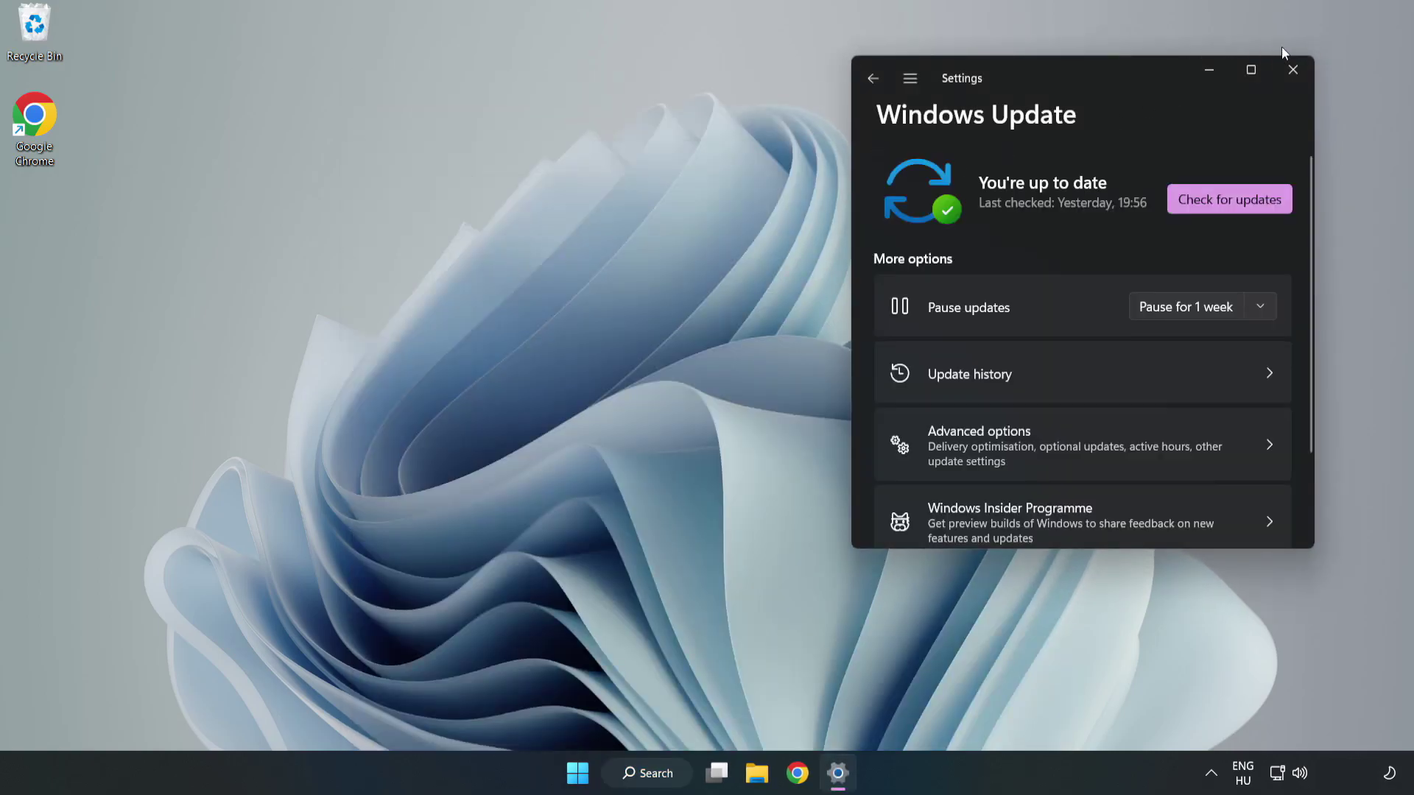
pyautogui.click(1253, 71)
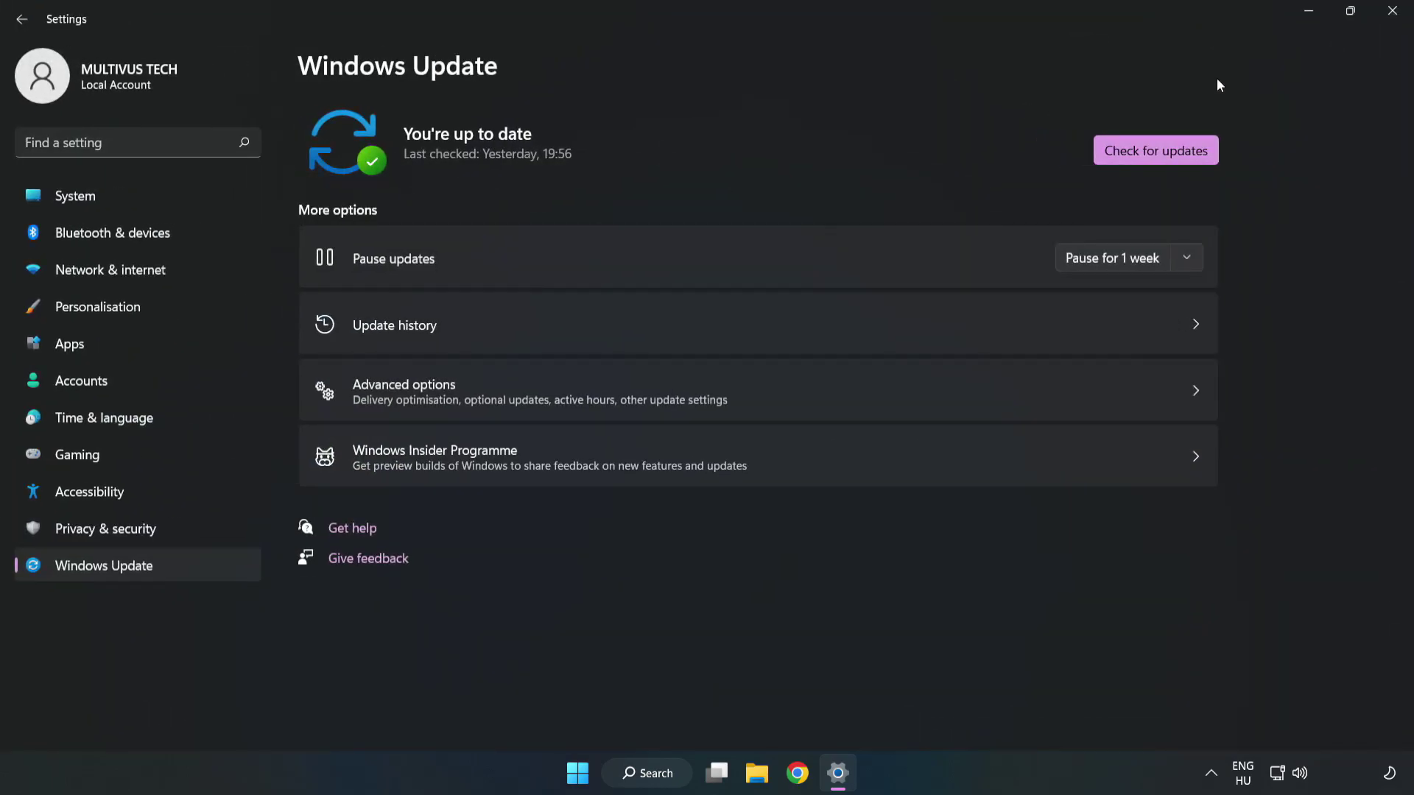
pyautogui.click(1156, 153)
pyautogui.click(1392, 10)
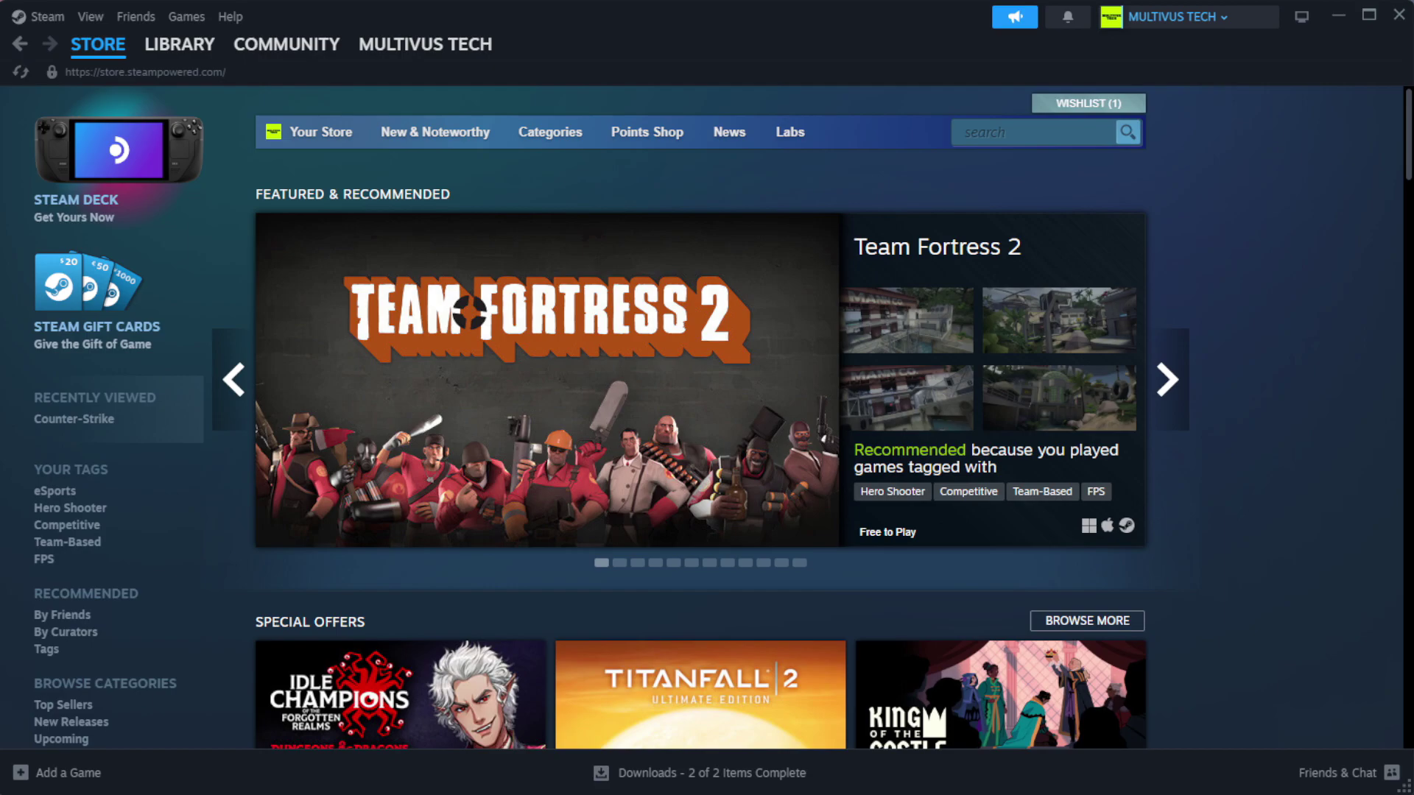
# Step: Verify all 1039 files of YOUR NOT WORKING GAME in Steam, then browse to its install folder
pyautogui.moveTo(179, 50)
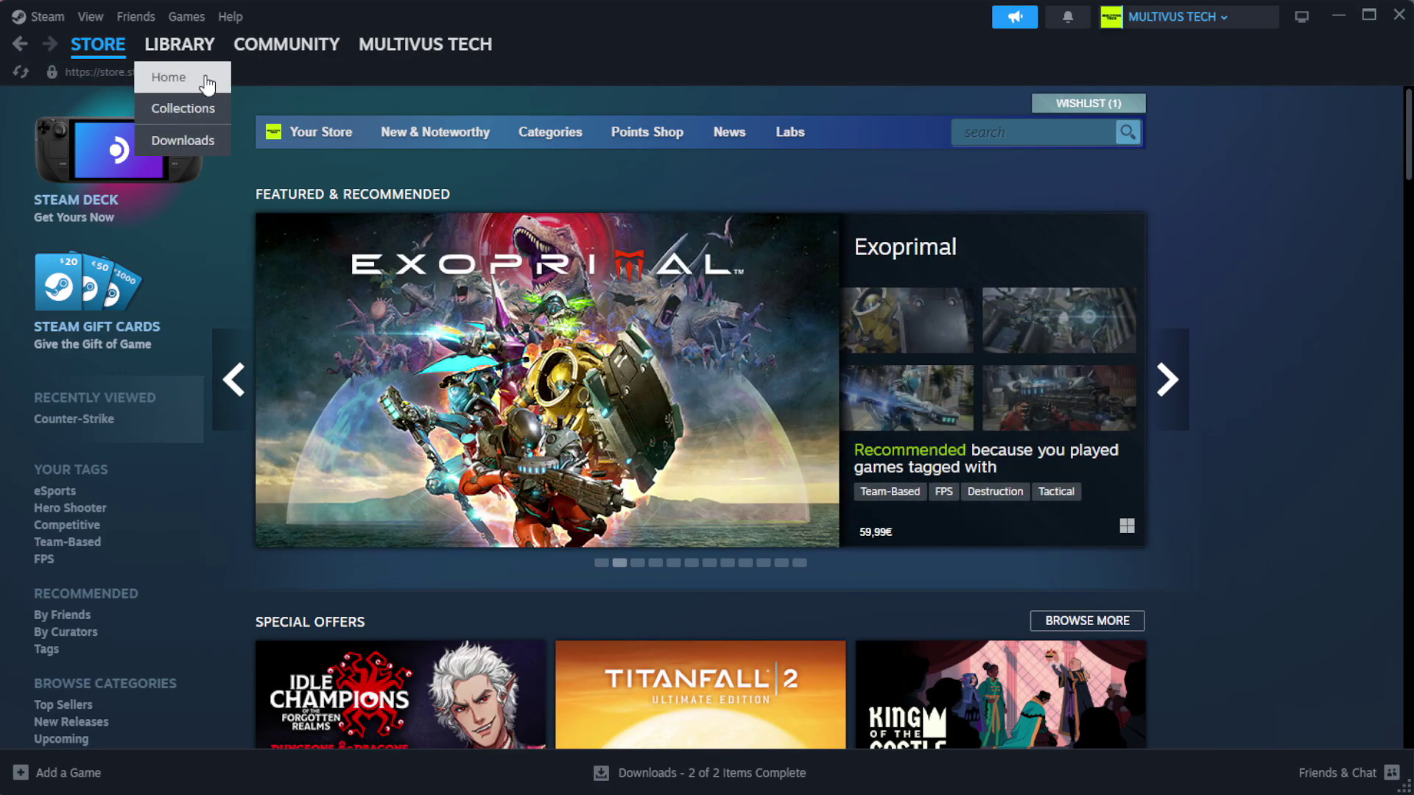
pyautogui.click(204, 77)
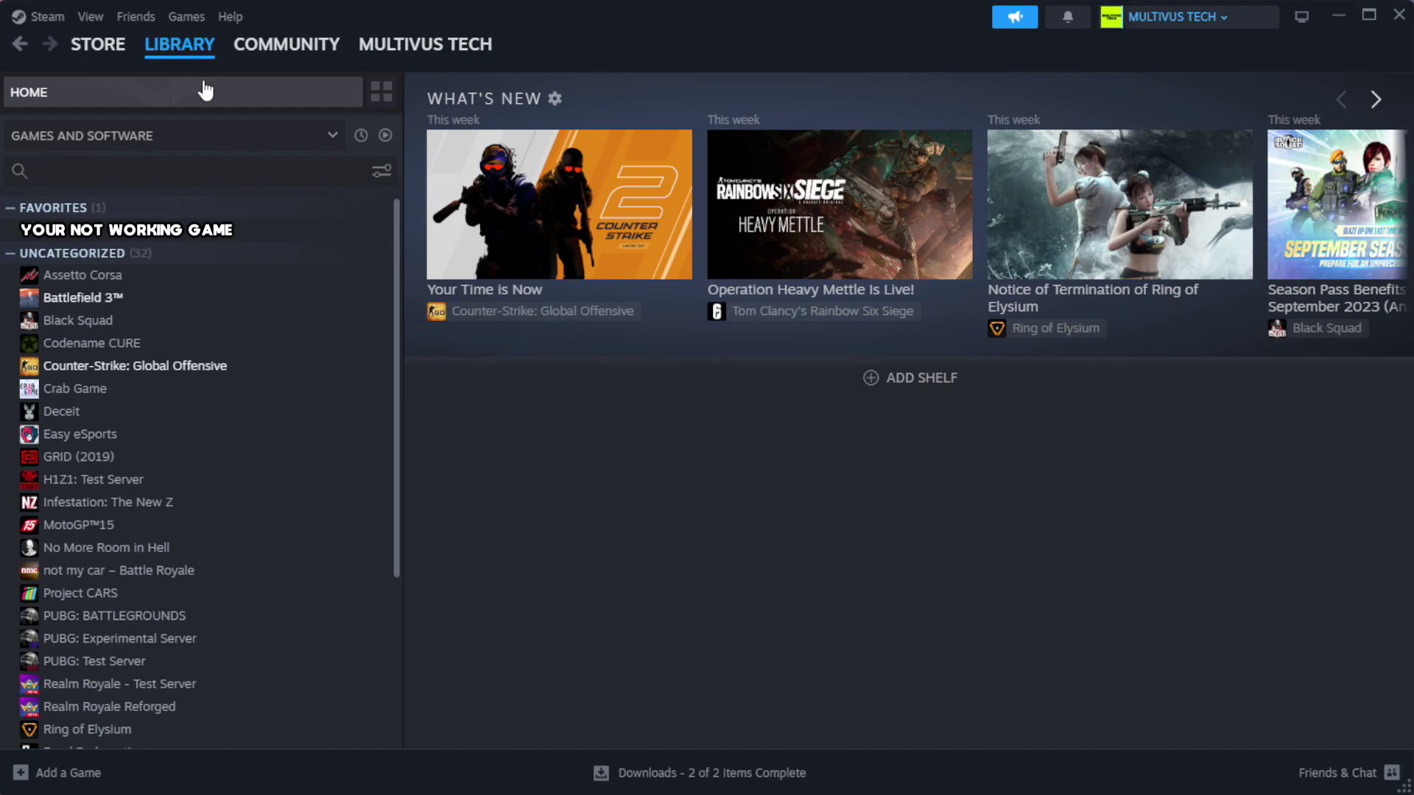
pyautogui.rightClick(346, 242)
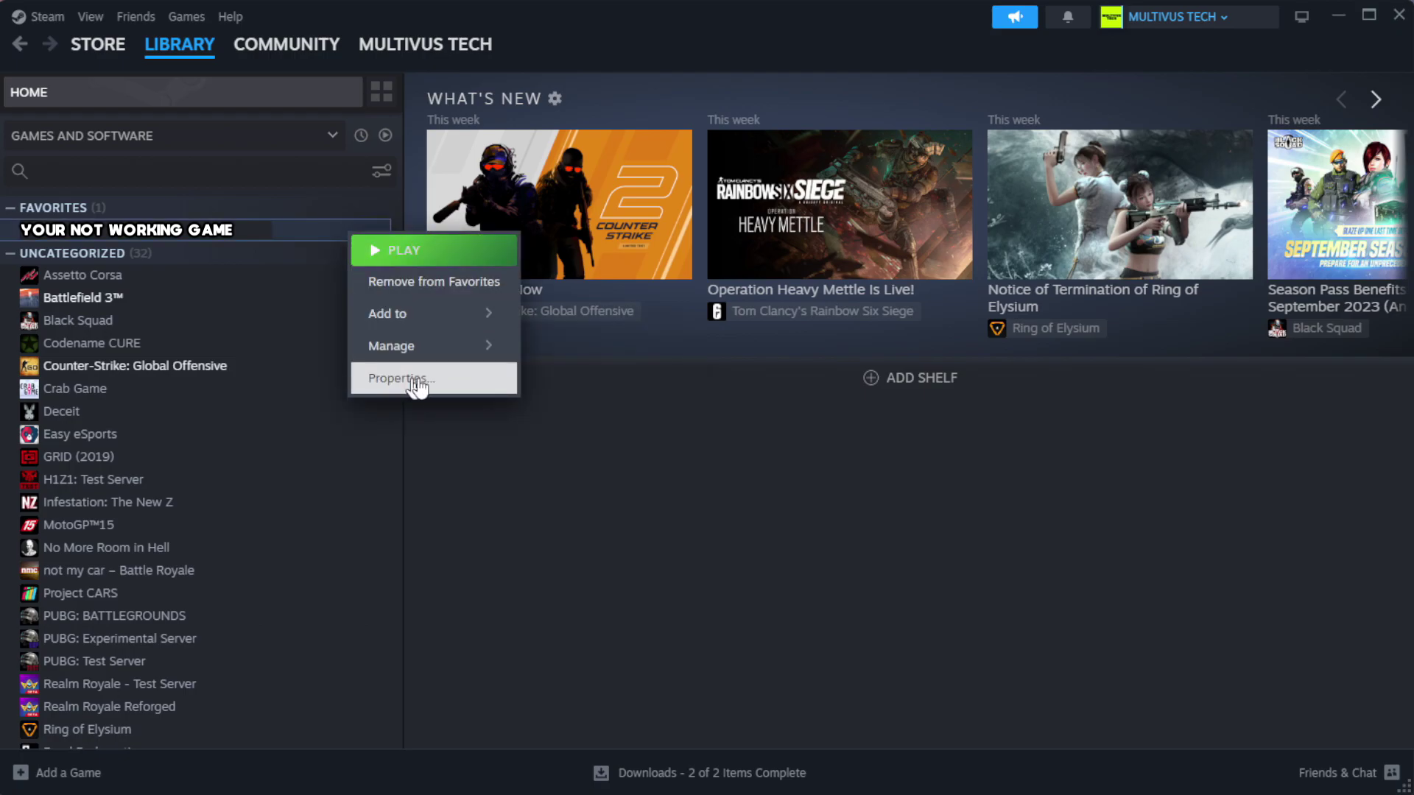
pyautogui.click(450, 387)
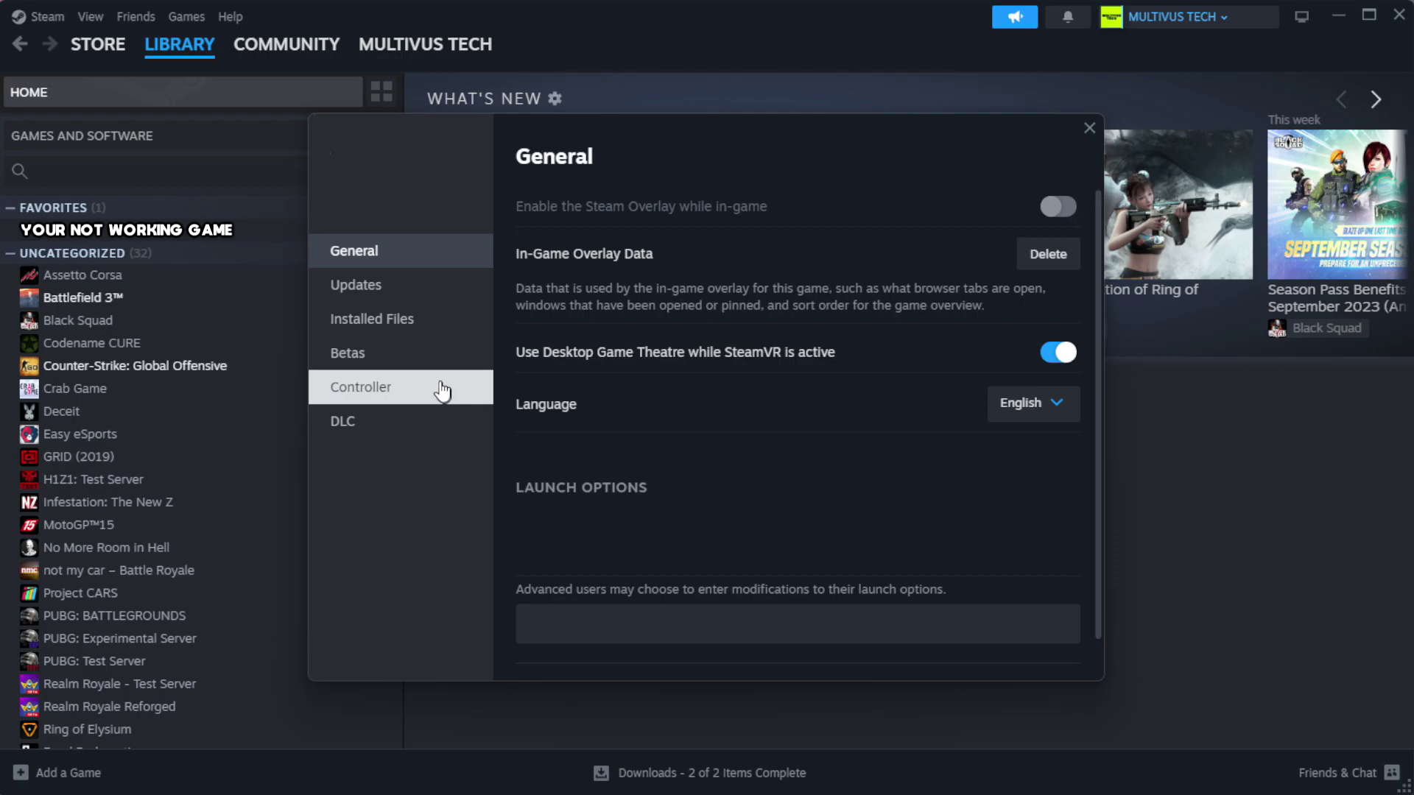
pyautogui.click(465, 335)
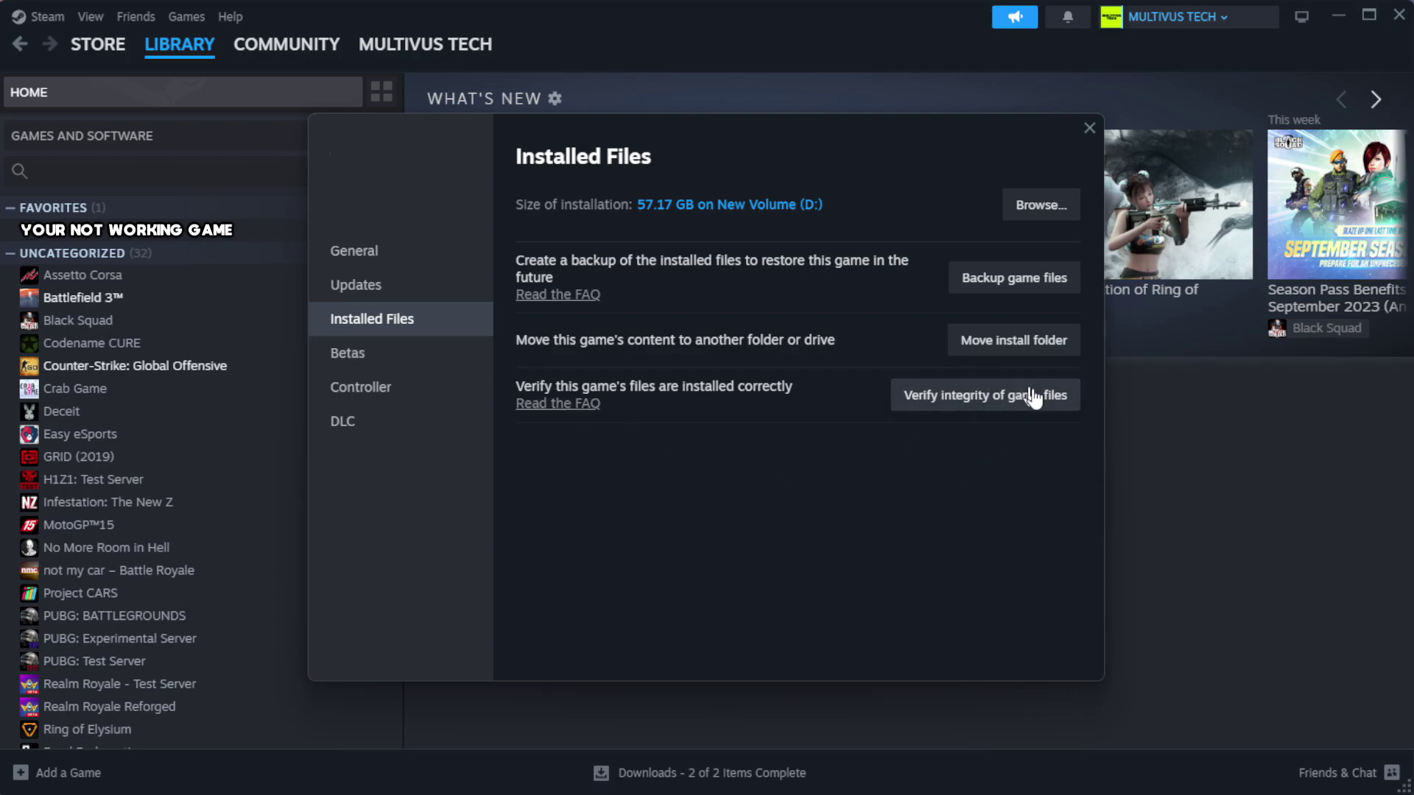
pyautogui.click(994, 411)
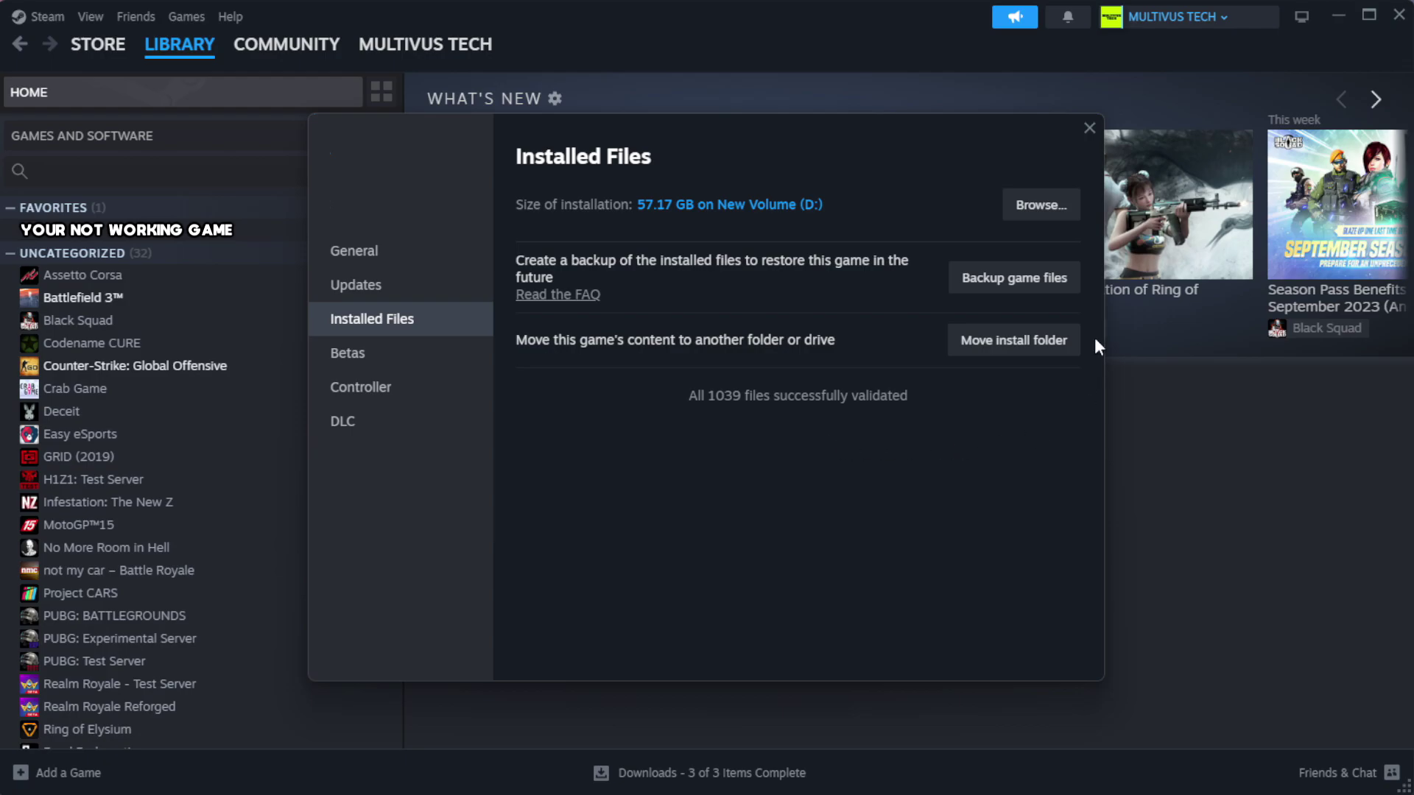
pyautogui.click(1040, 204)
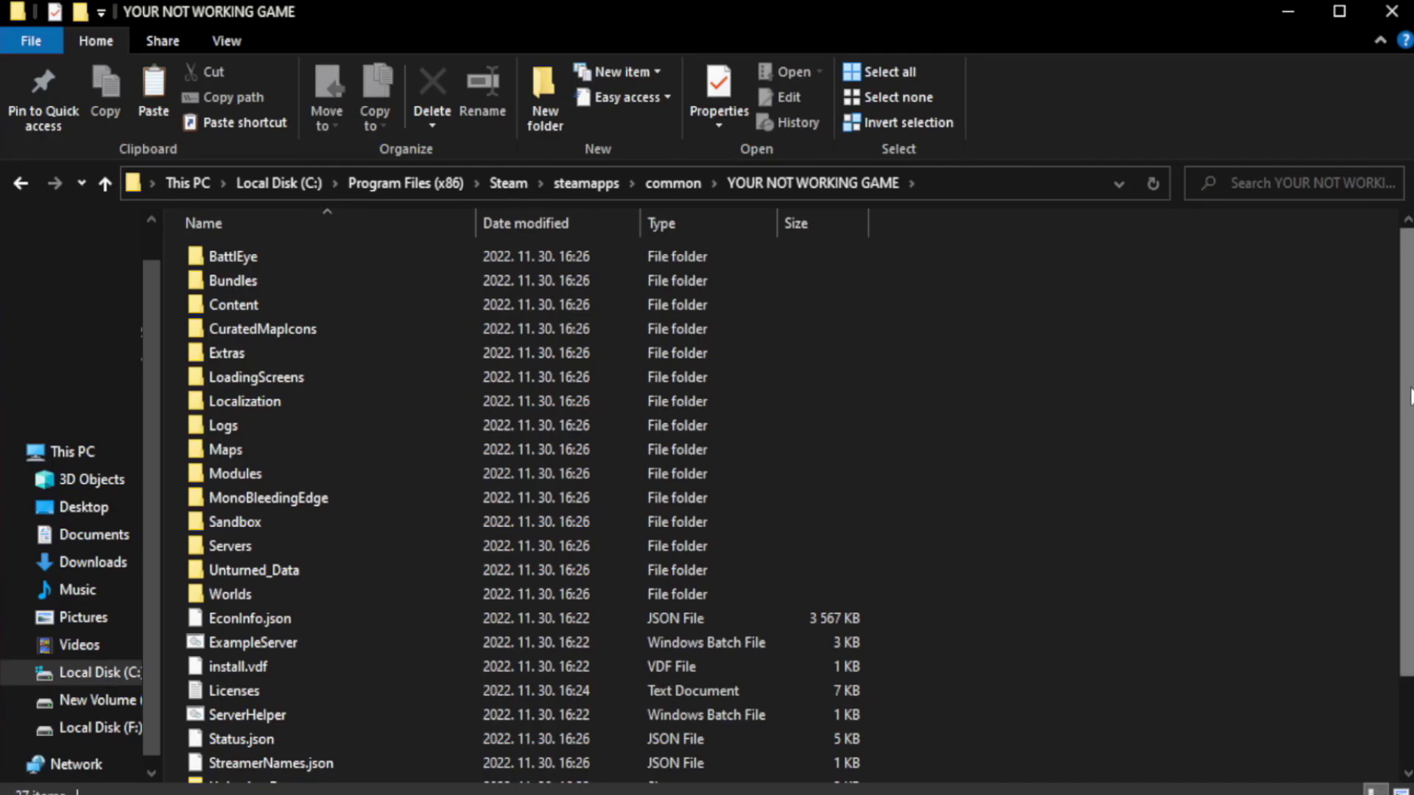
# Step: Open the Properties of the YOUR NOT WORKING GAME shortcut in the install folder
pyautogui.moveTo(1411, 396); pyautogui.dragTo(1411, 508)
pyautogui.click(524, 771)
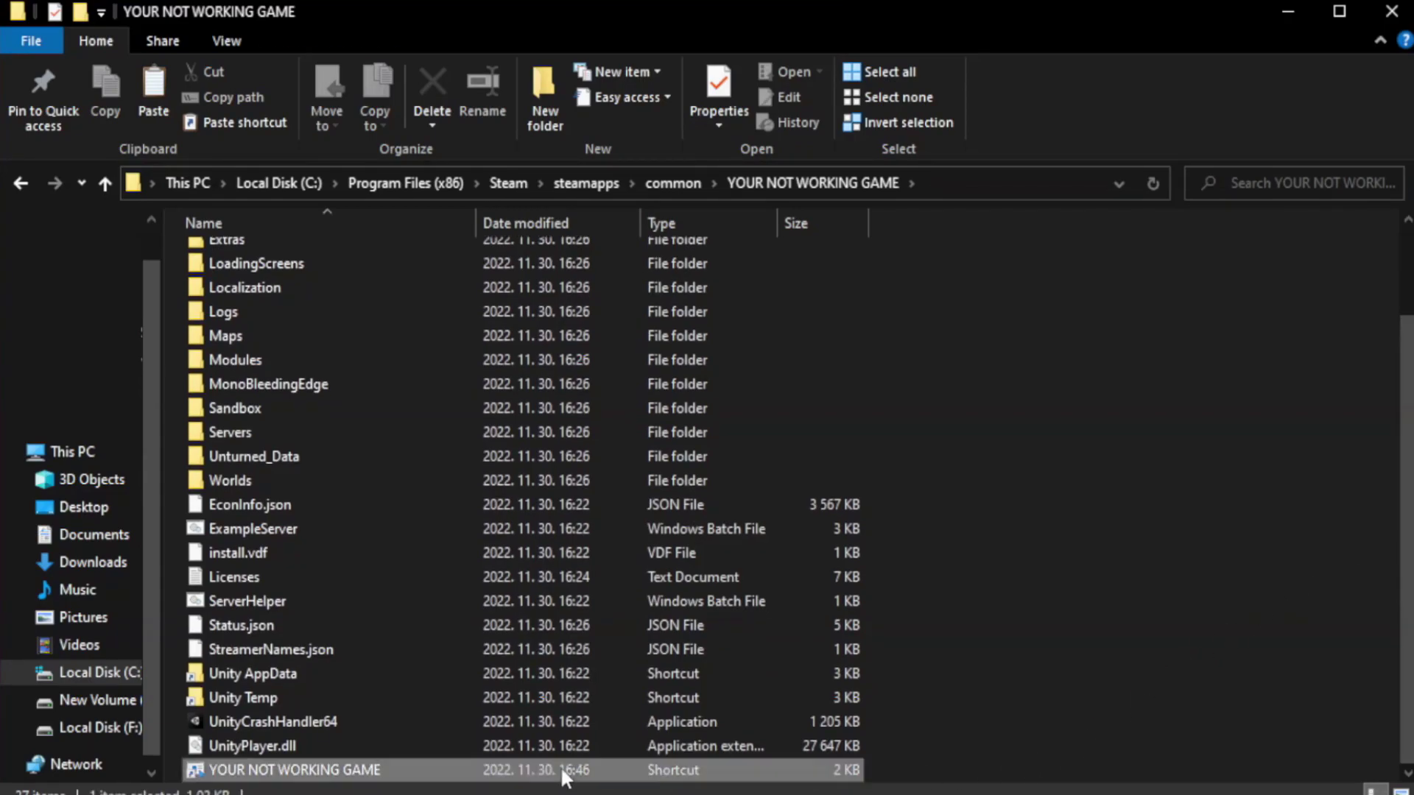
pyautogui.rightClick(472, 770)
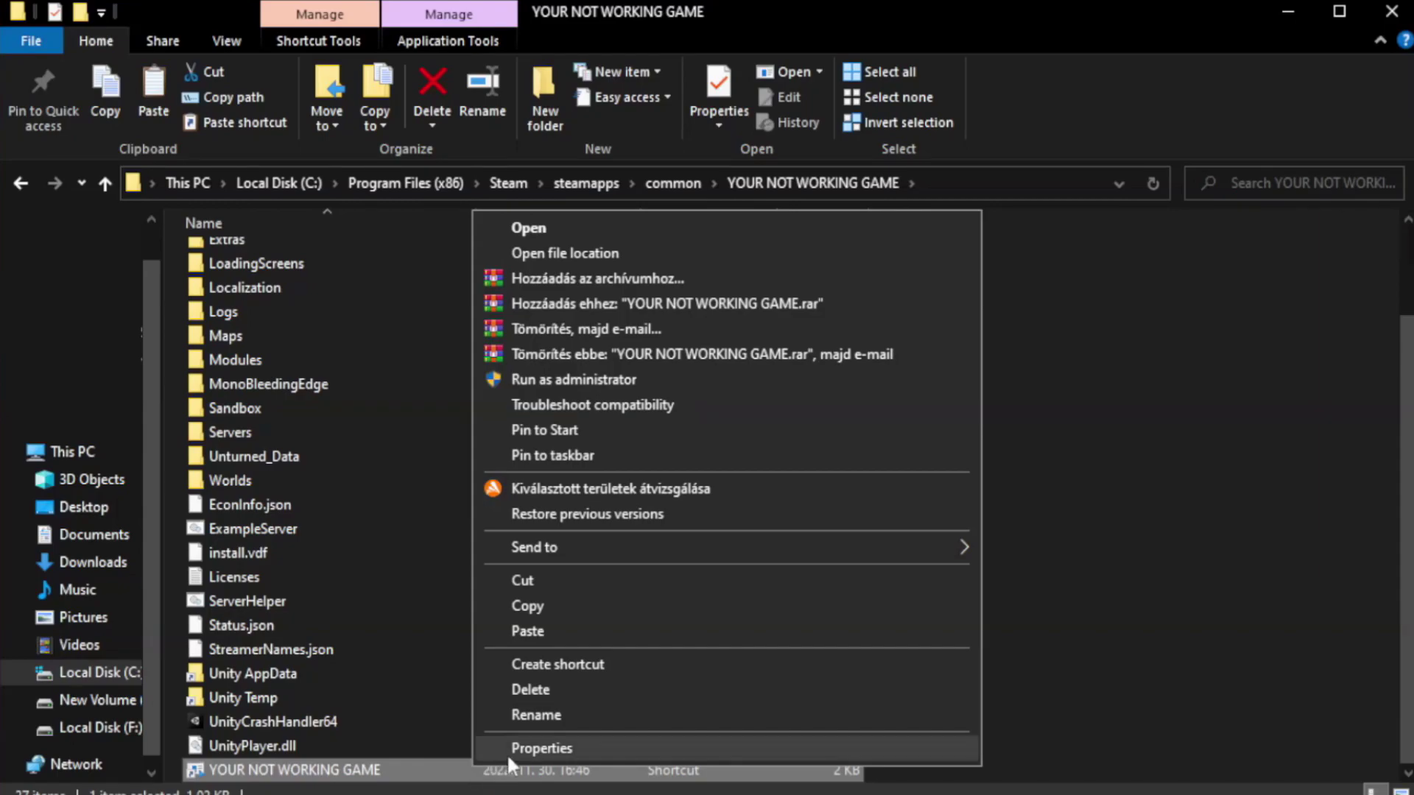
pyautogui.click(721, 747)
pyautogui.moveTo(710, 391); pyautogui.dragTo(713, 153)
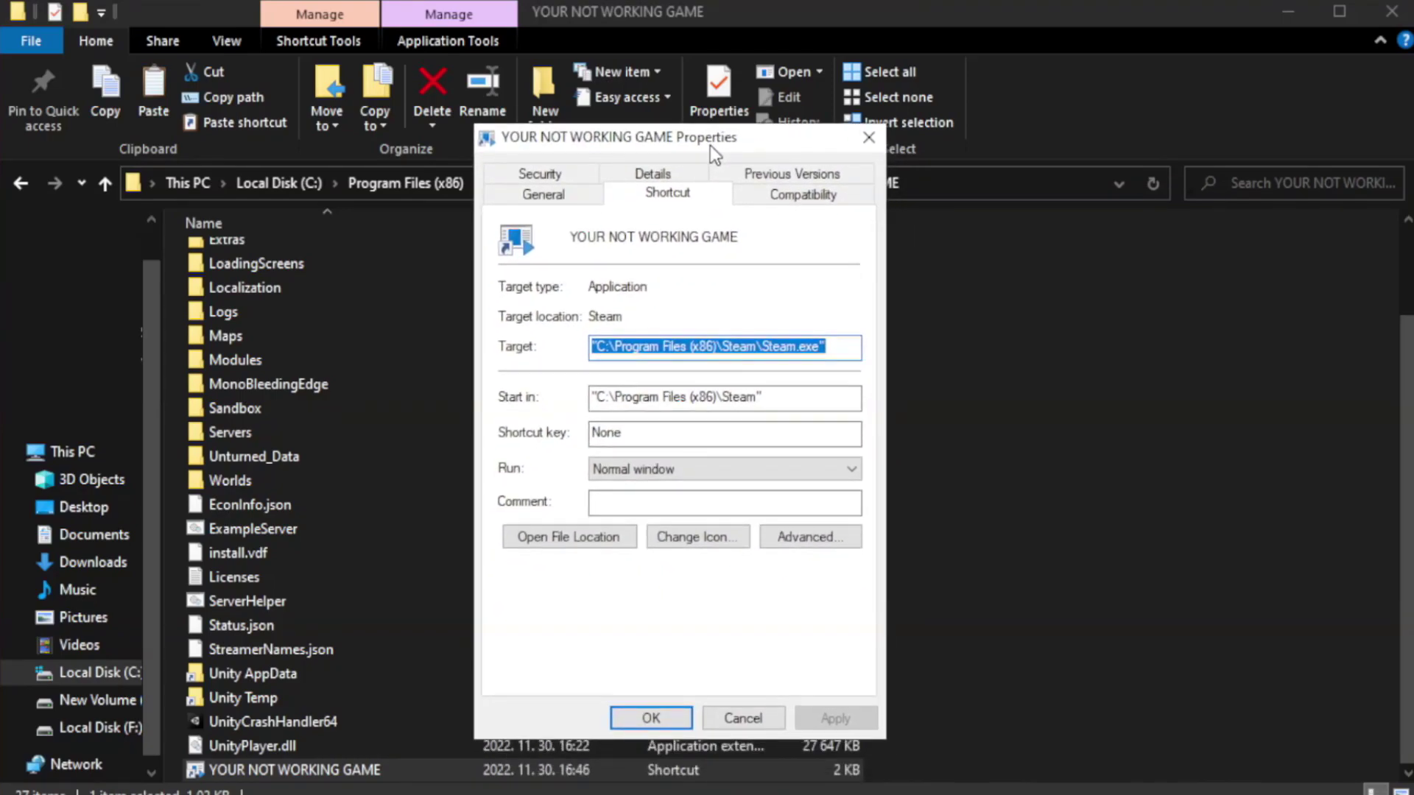
# Step: Set Windows 8 compatibility mode, run as administrator, fullscreen optimizations off; apply, then close Explorer
pyautogui.click(796, 197)
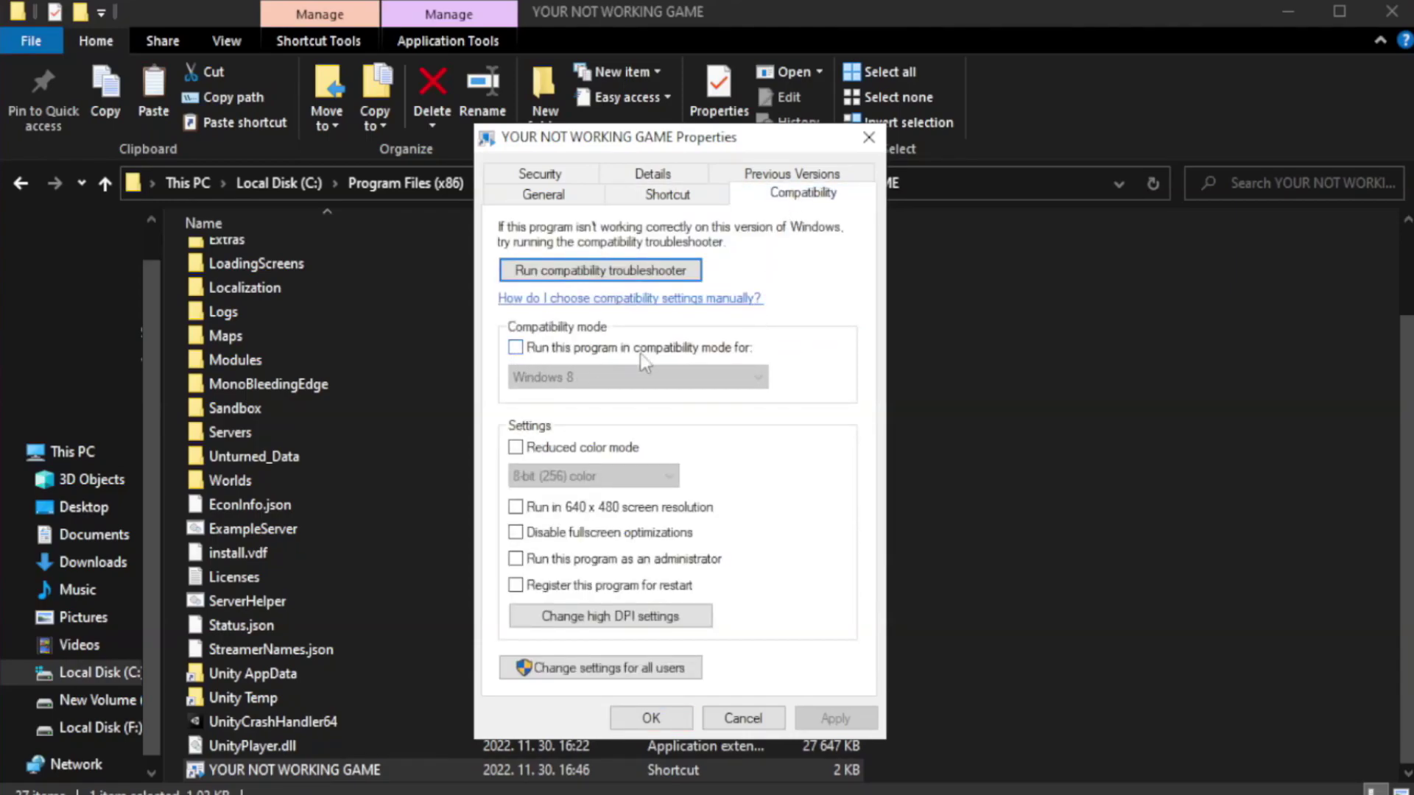
pyautogui.click(559, 346)
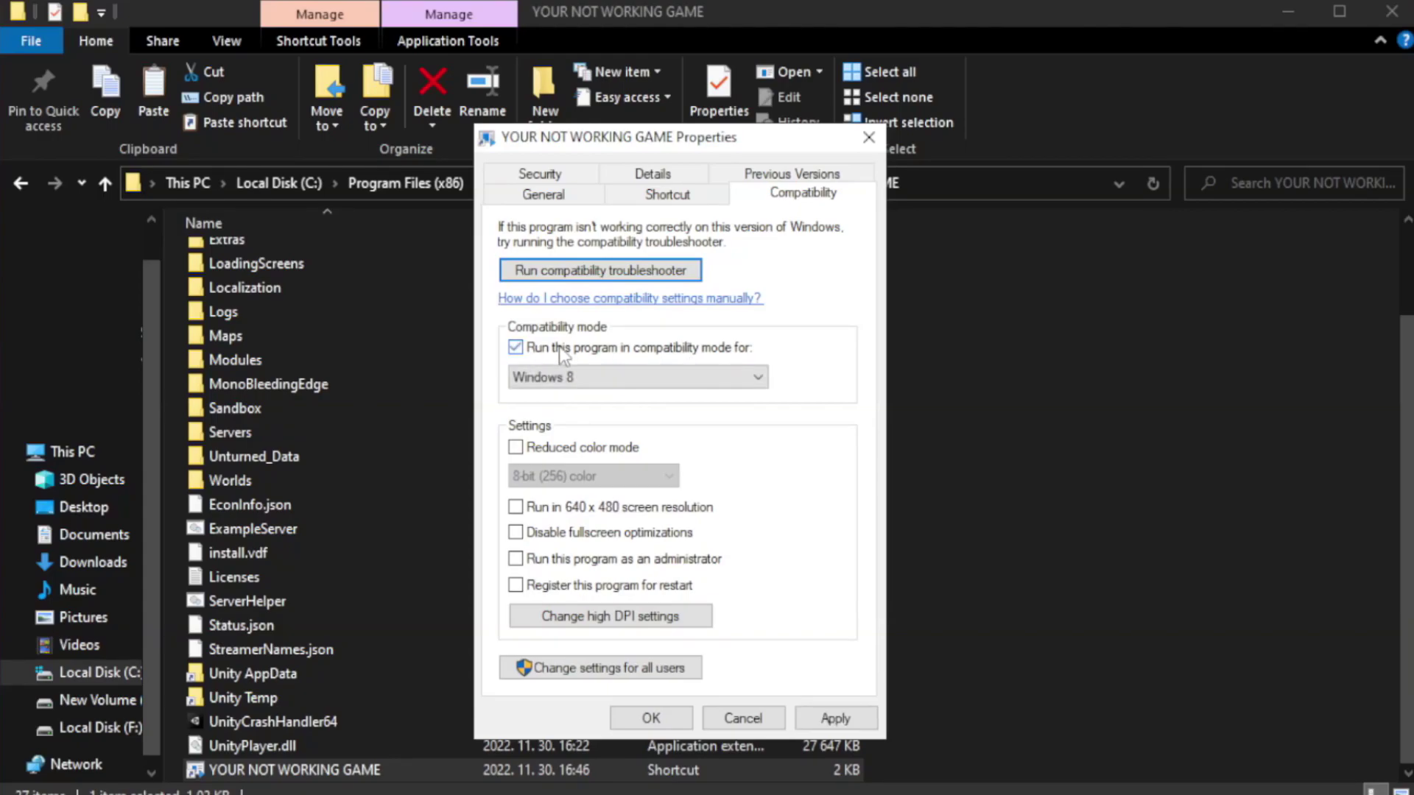
pyautogui.click(636, 378)
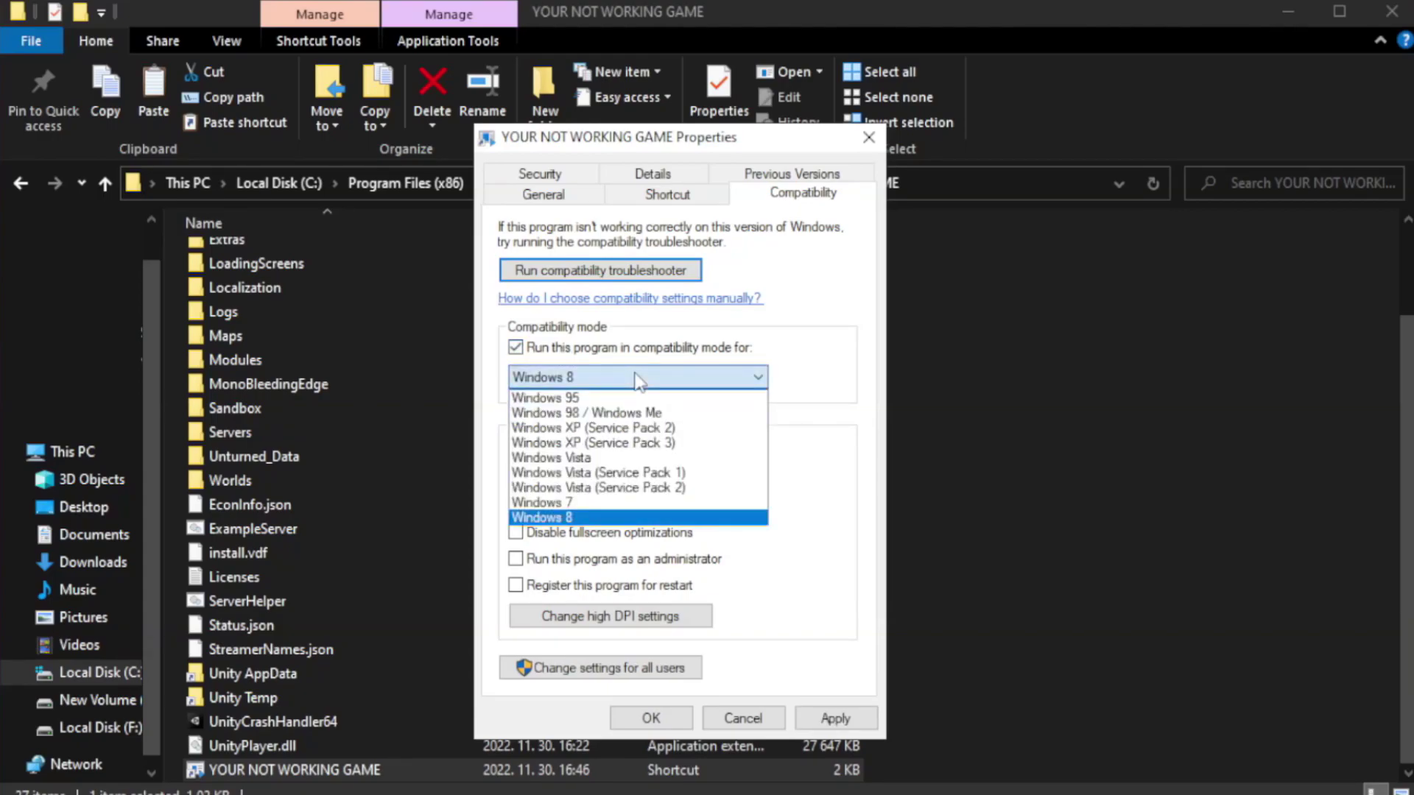
pyautogui.click(599, 519)
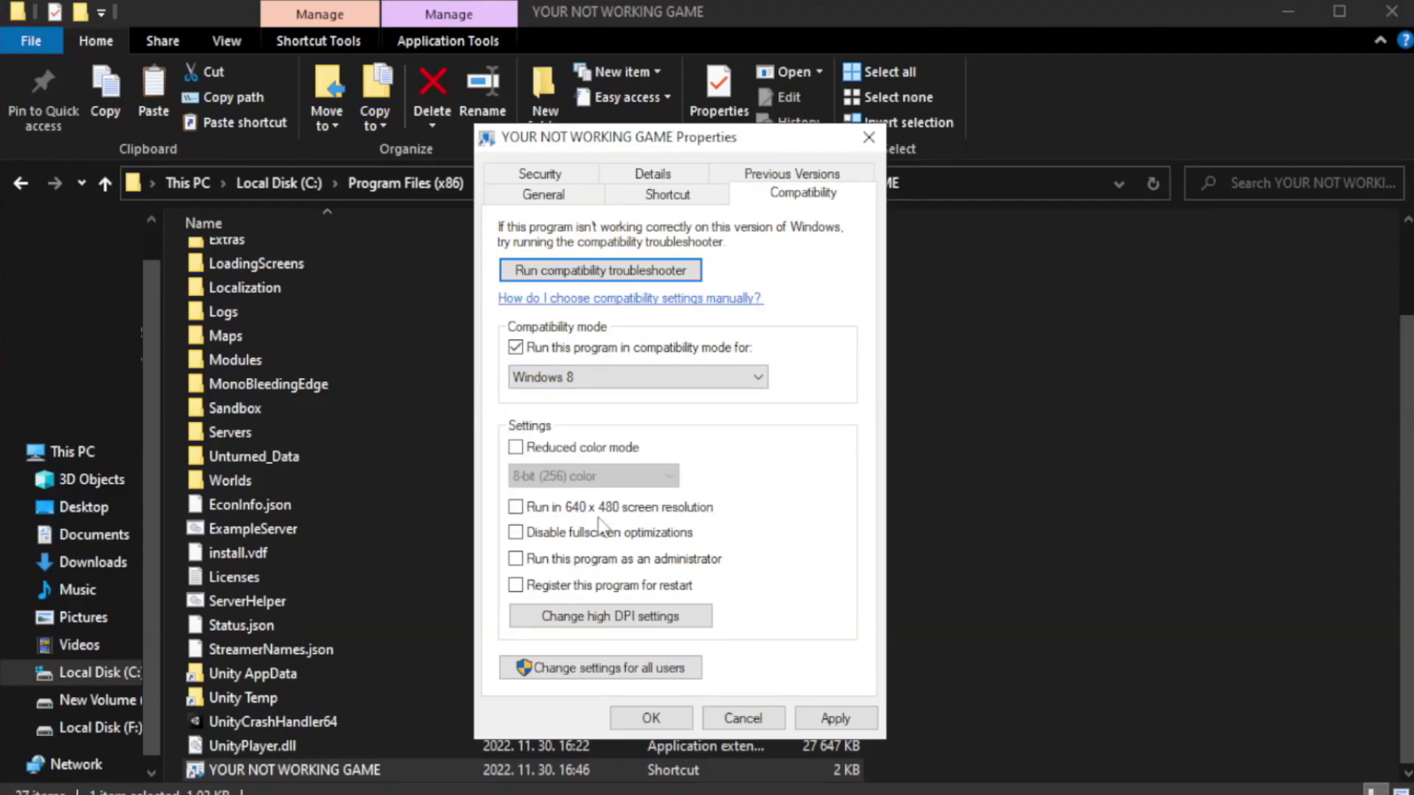
pyautogui.click(550, 537)
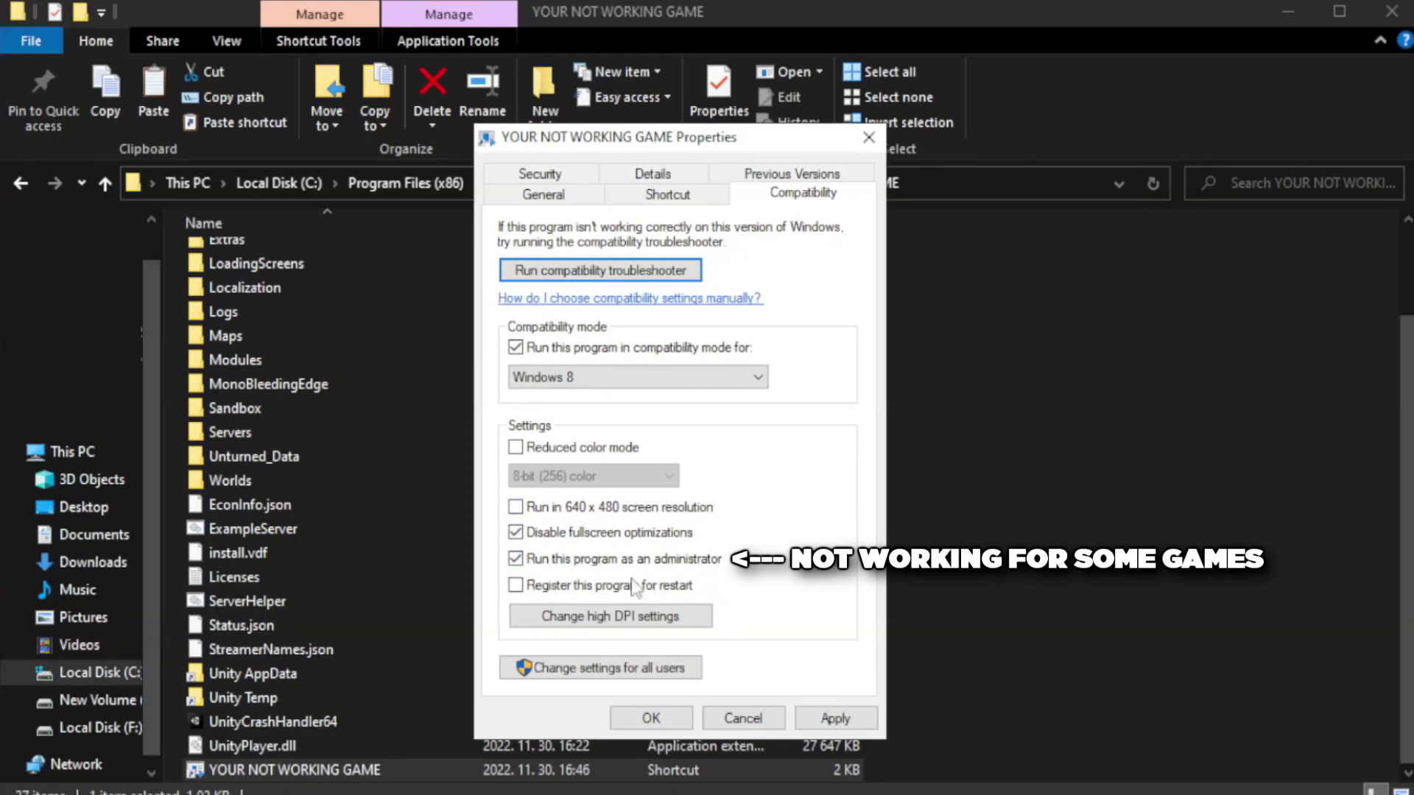
pyautogui.click(842, 718)
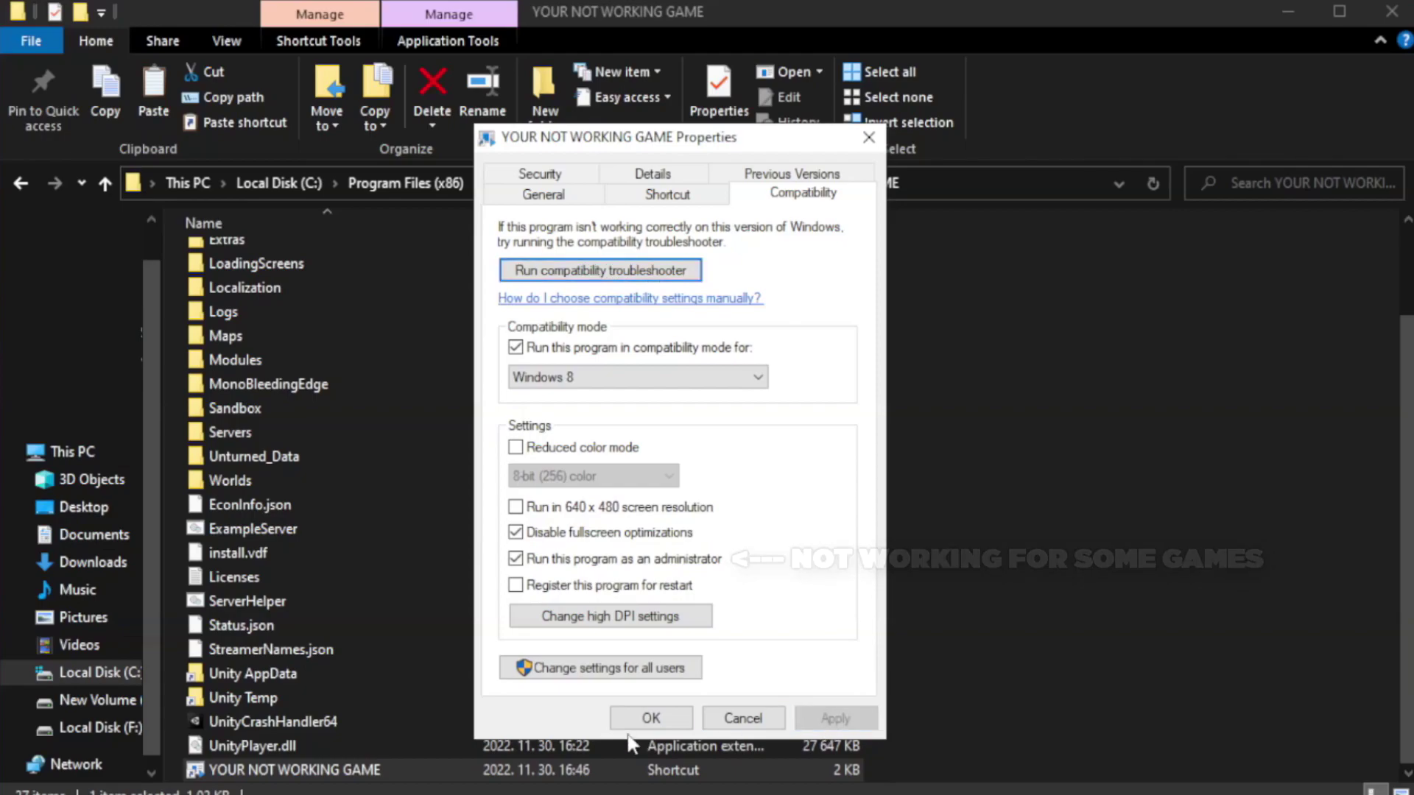
pyautogui.click(649, 721)
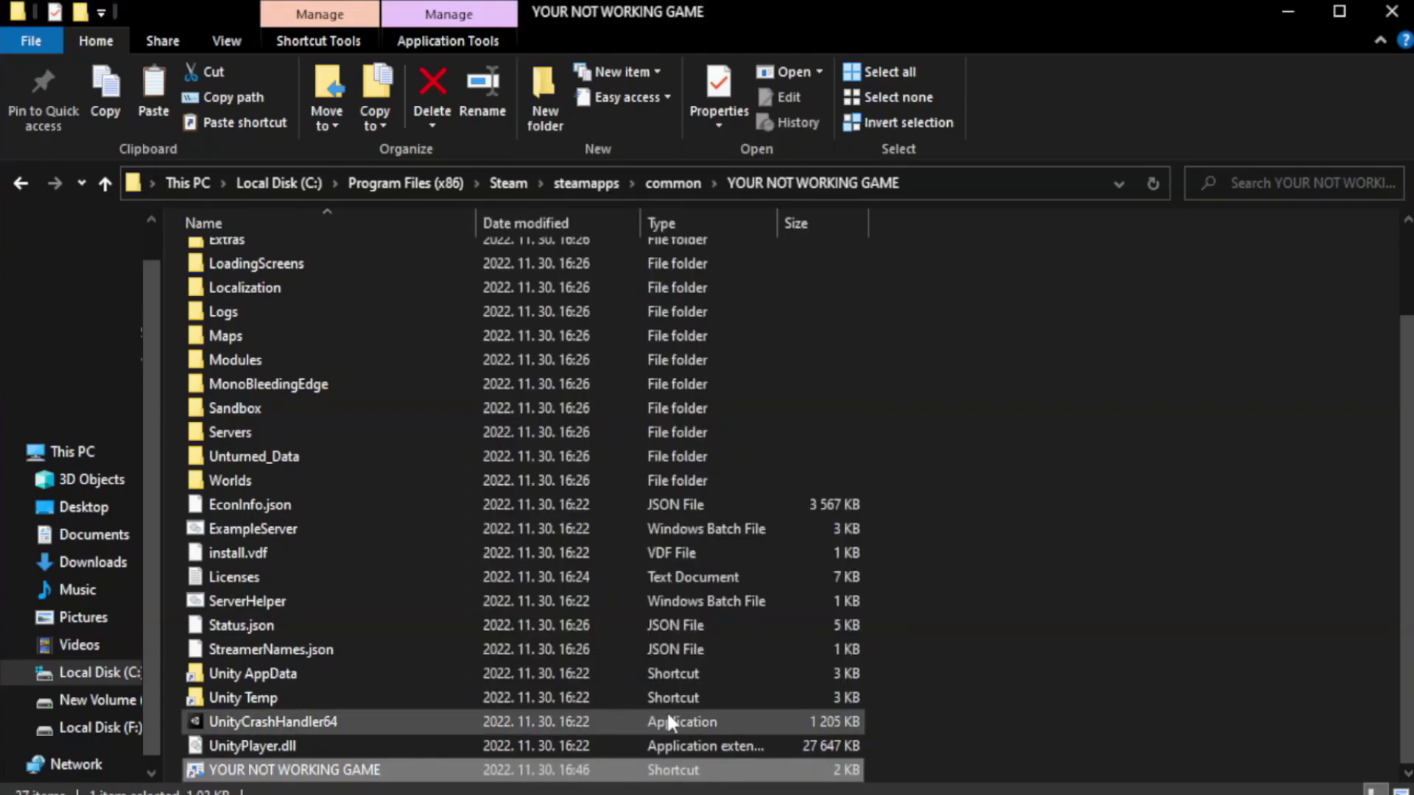
pyautogui.click(1390, 16)
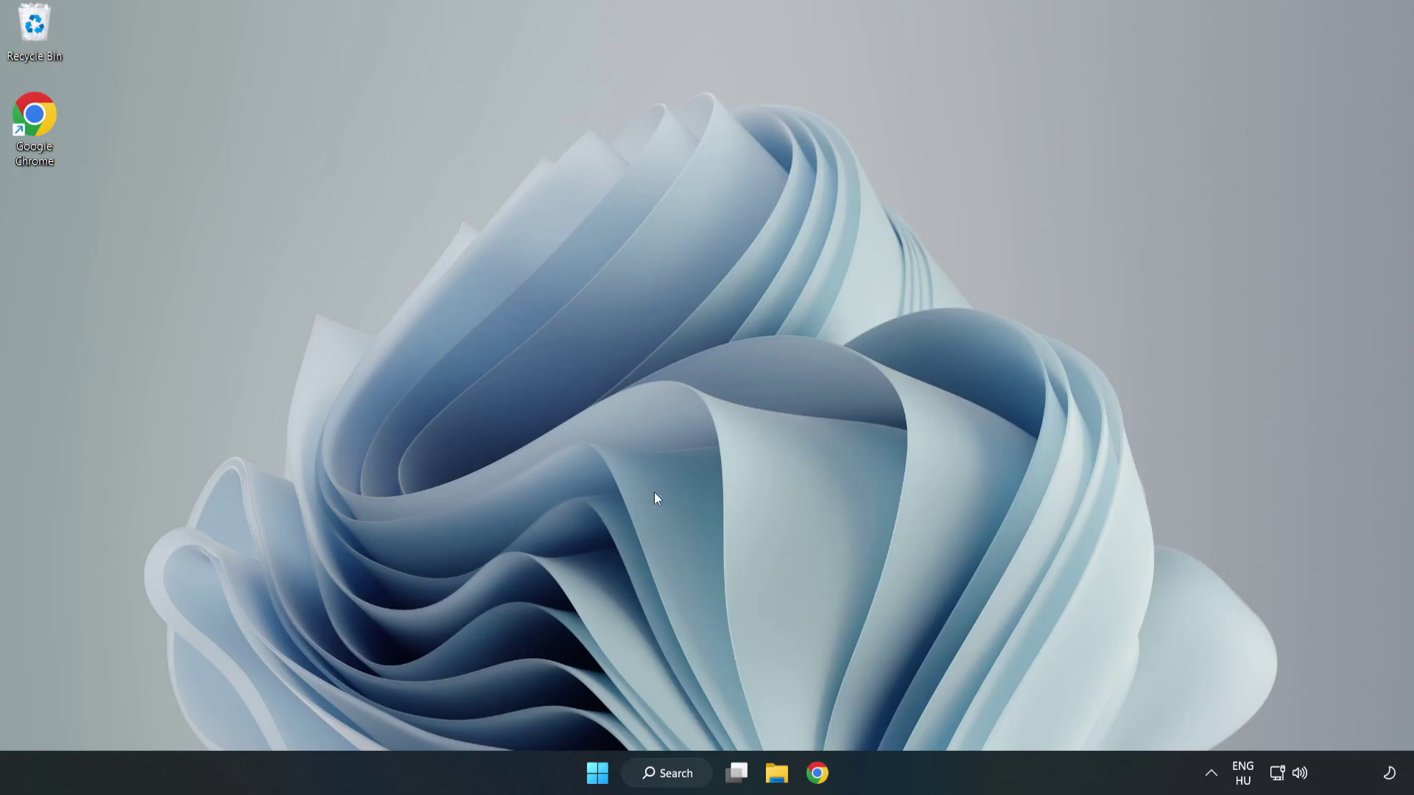
# Step: Open Task Manager from the Start button menu and show its startup apps list
pyautogui.rightClick(600, 779)
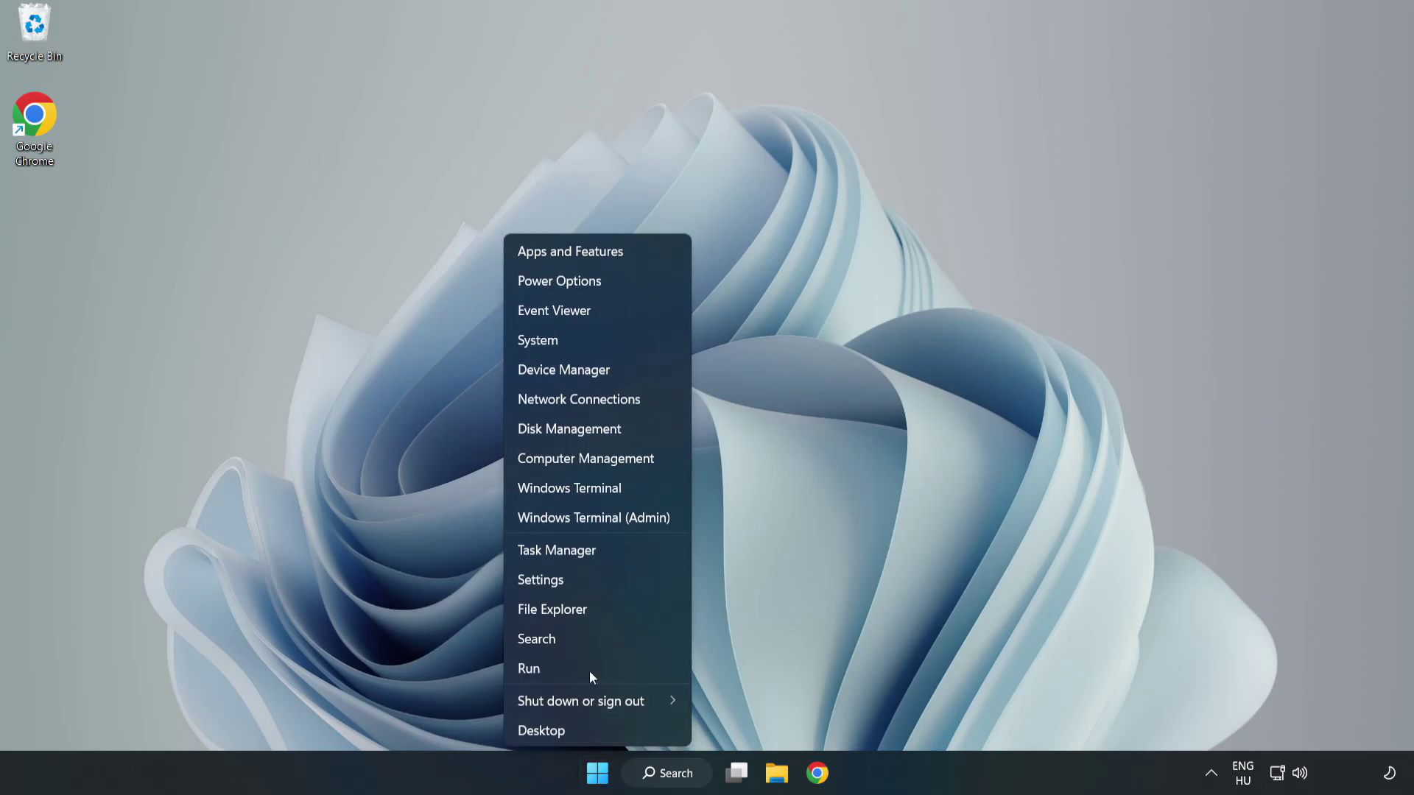
pyautogui.click(595, 551)
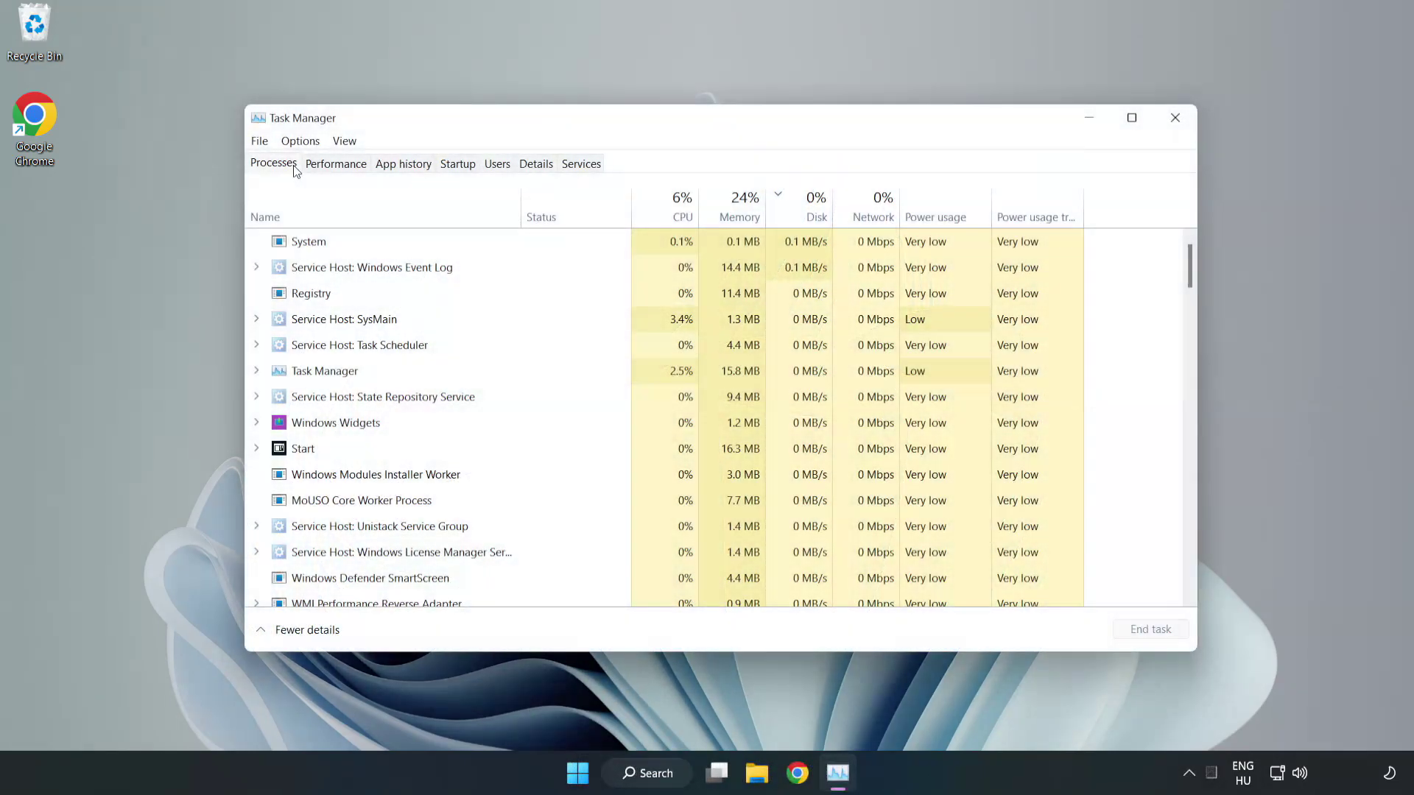
pyautogui.click(460, 169)
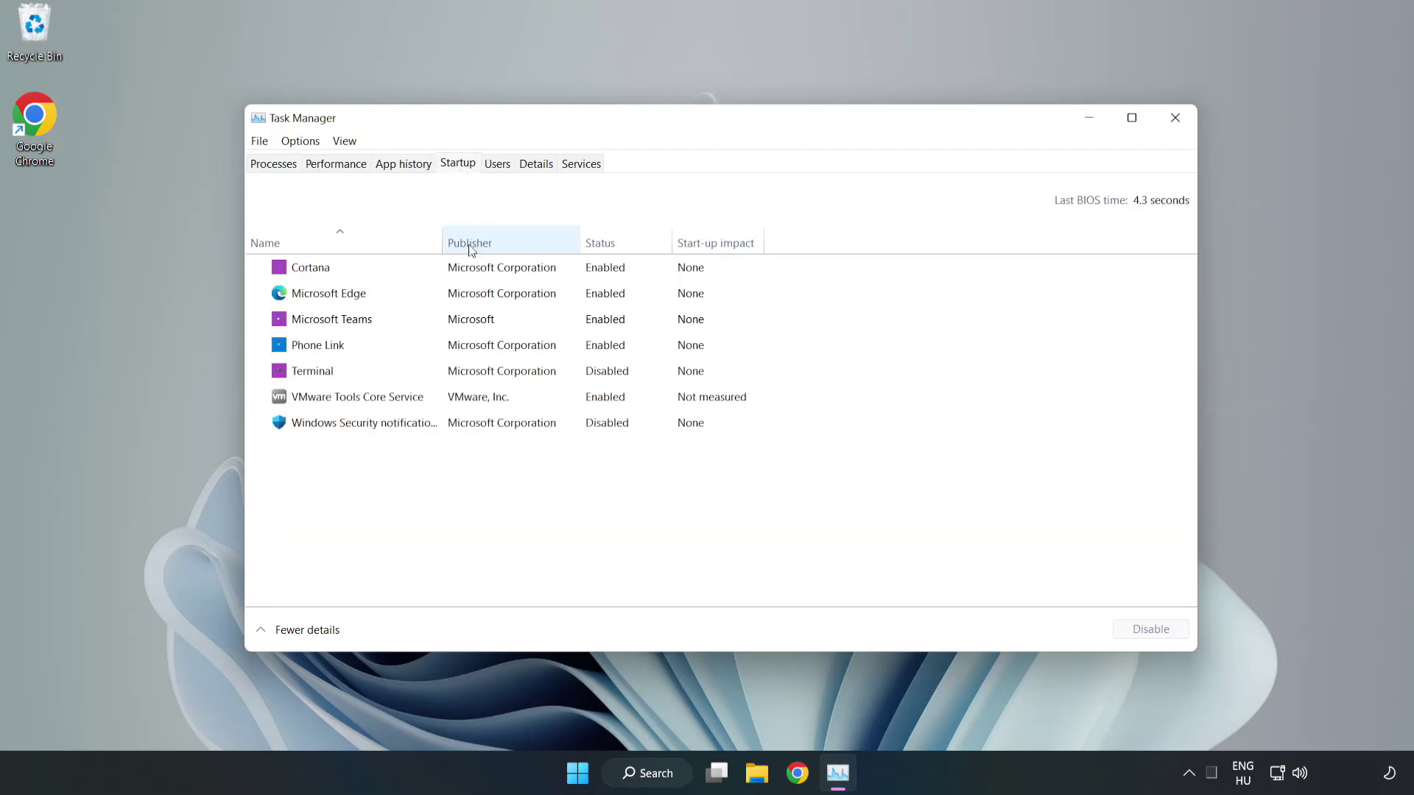
# Step: Disable Cortana, Microsoft Edge, Microsoft Teams and Phone Link at startup, then close Task Manager
pyautogui.click(488, 274)
pyautogui.click(1143, 629)
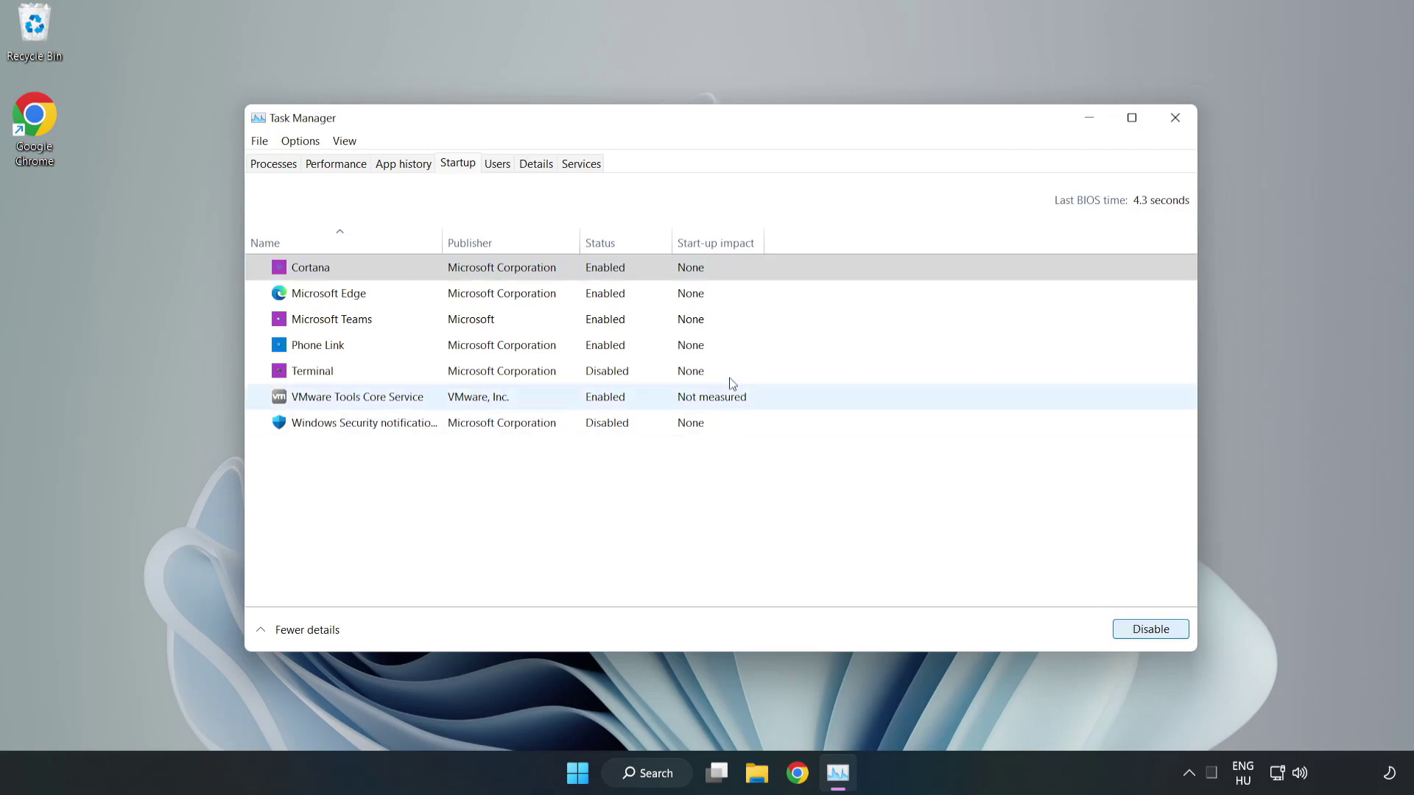
pyautogui.click(619, 295)
pyautogui.click(1142, 630)
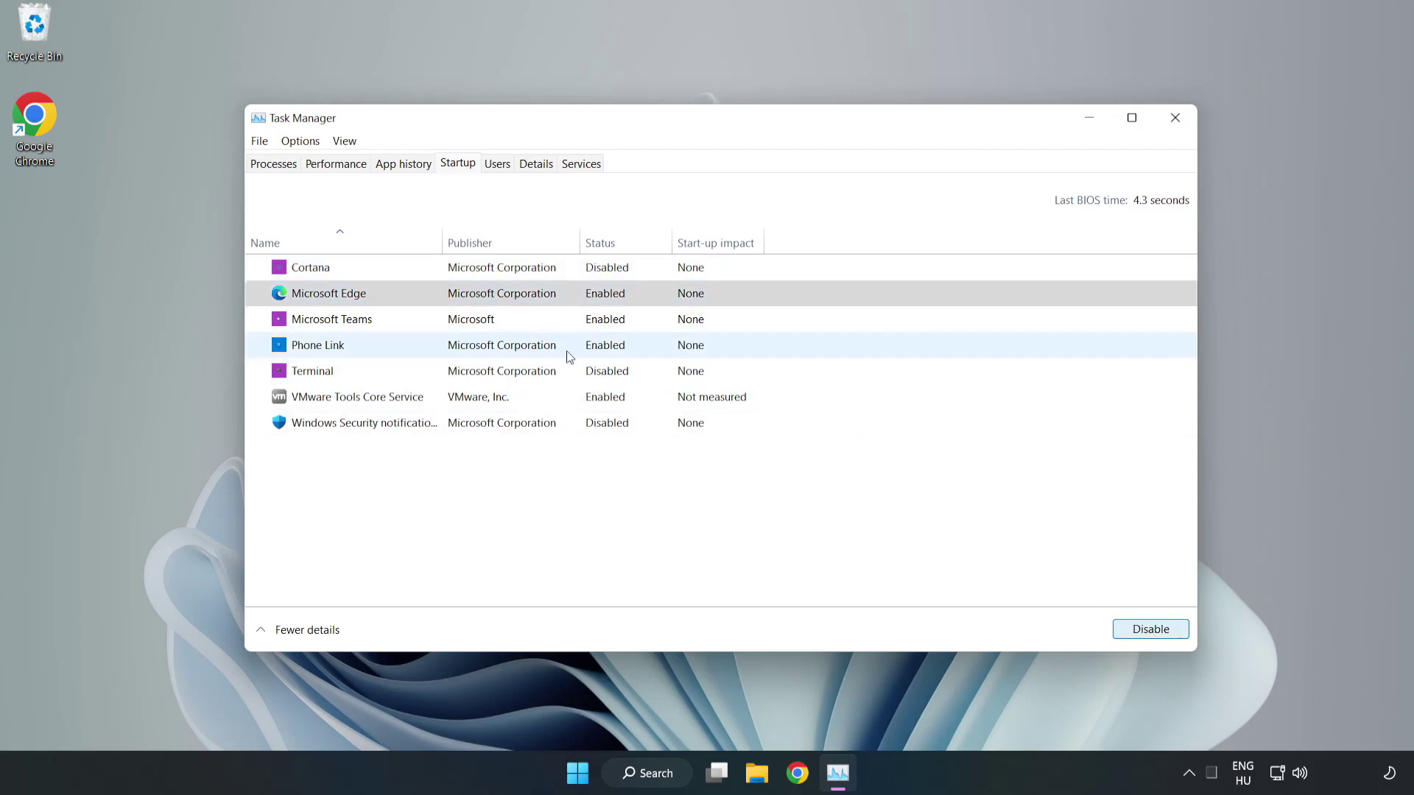
pyautogui.click(483, 317)
pyautogui.click(1124, 628)
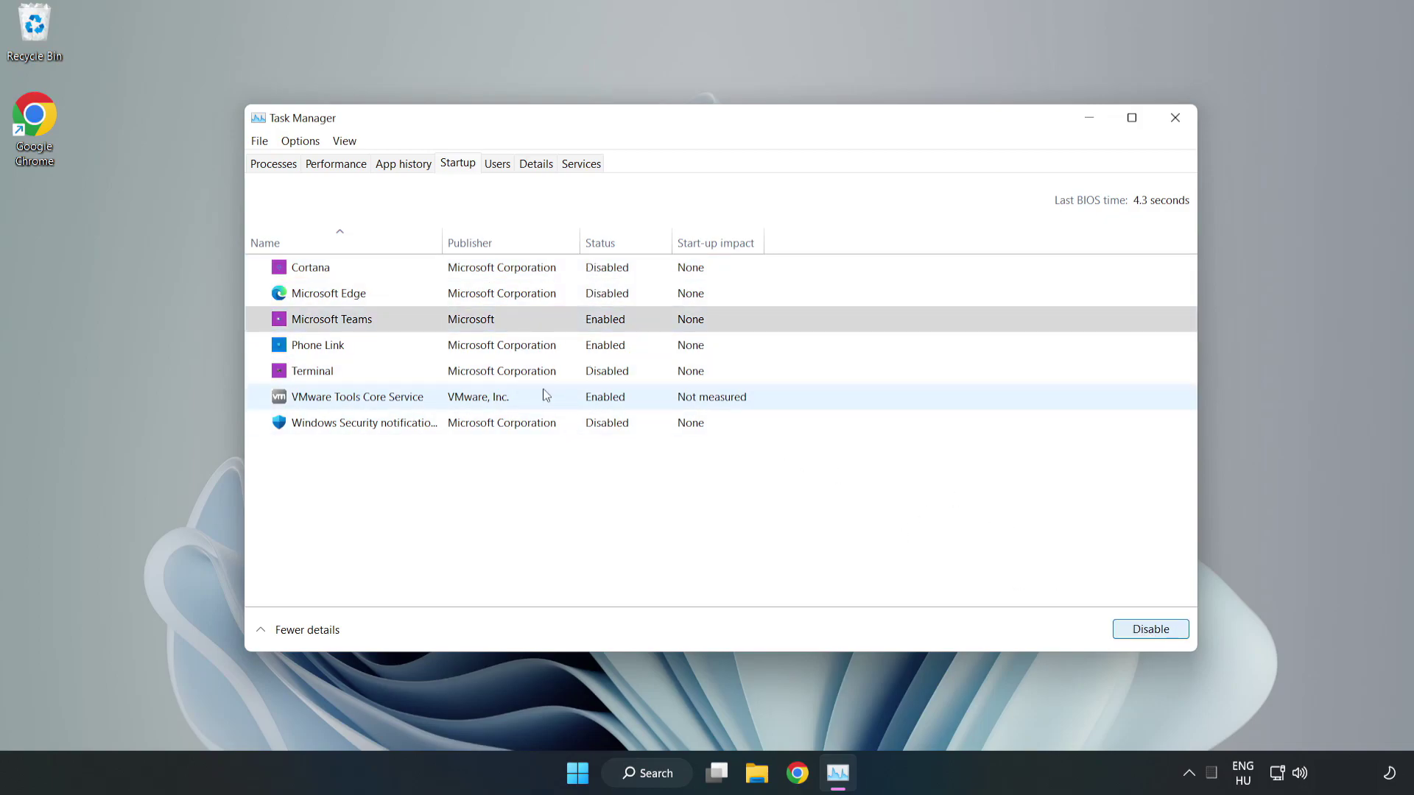
pyautogui.click(470, 346)
pyautogui.click(1174, 630)
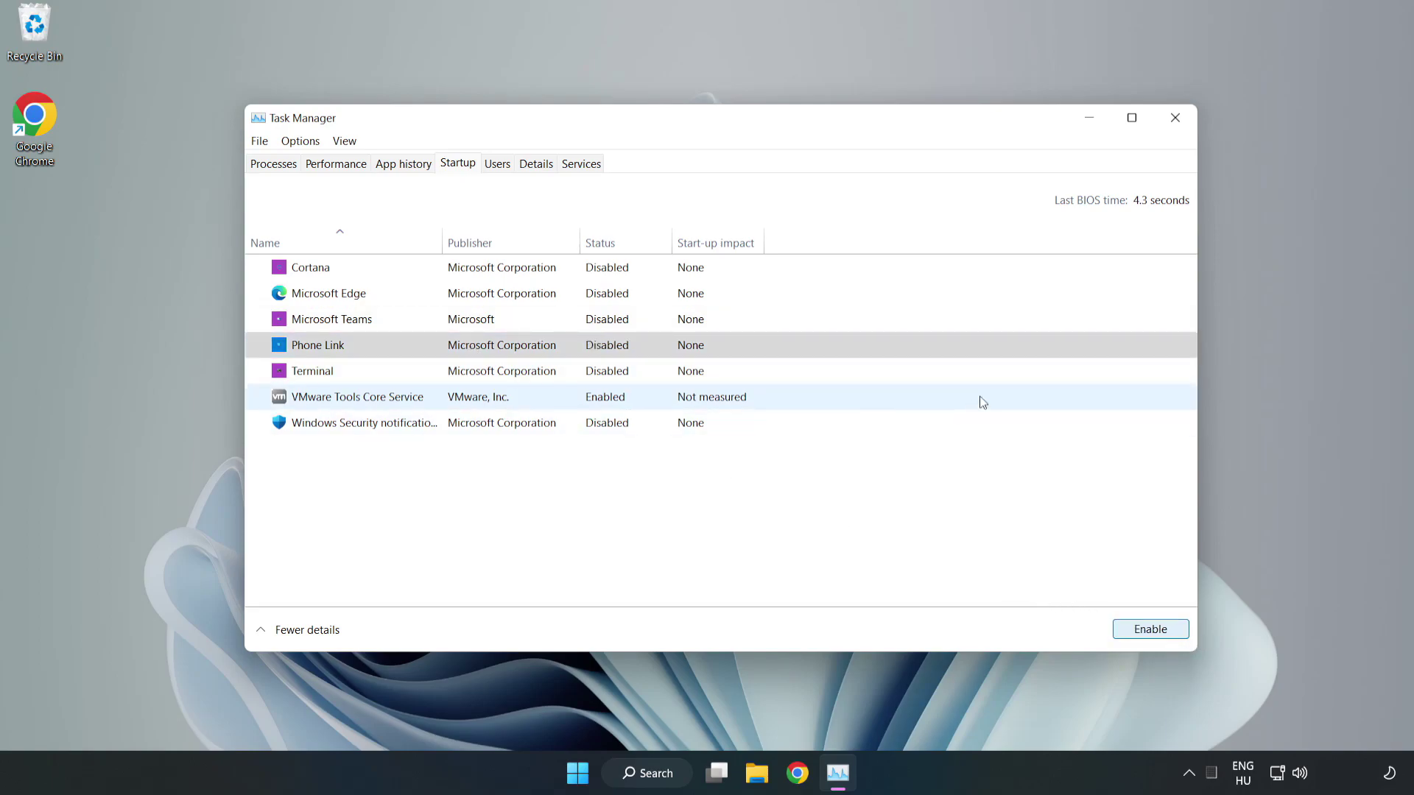
pyautogui.click(1176, 121)
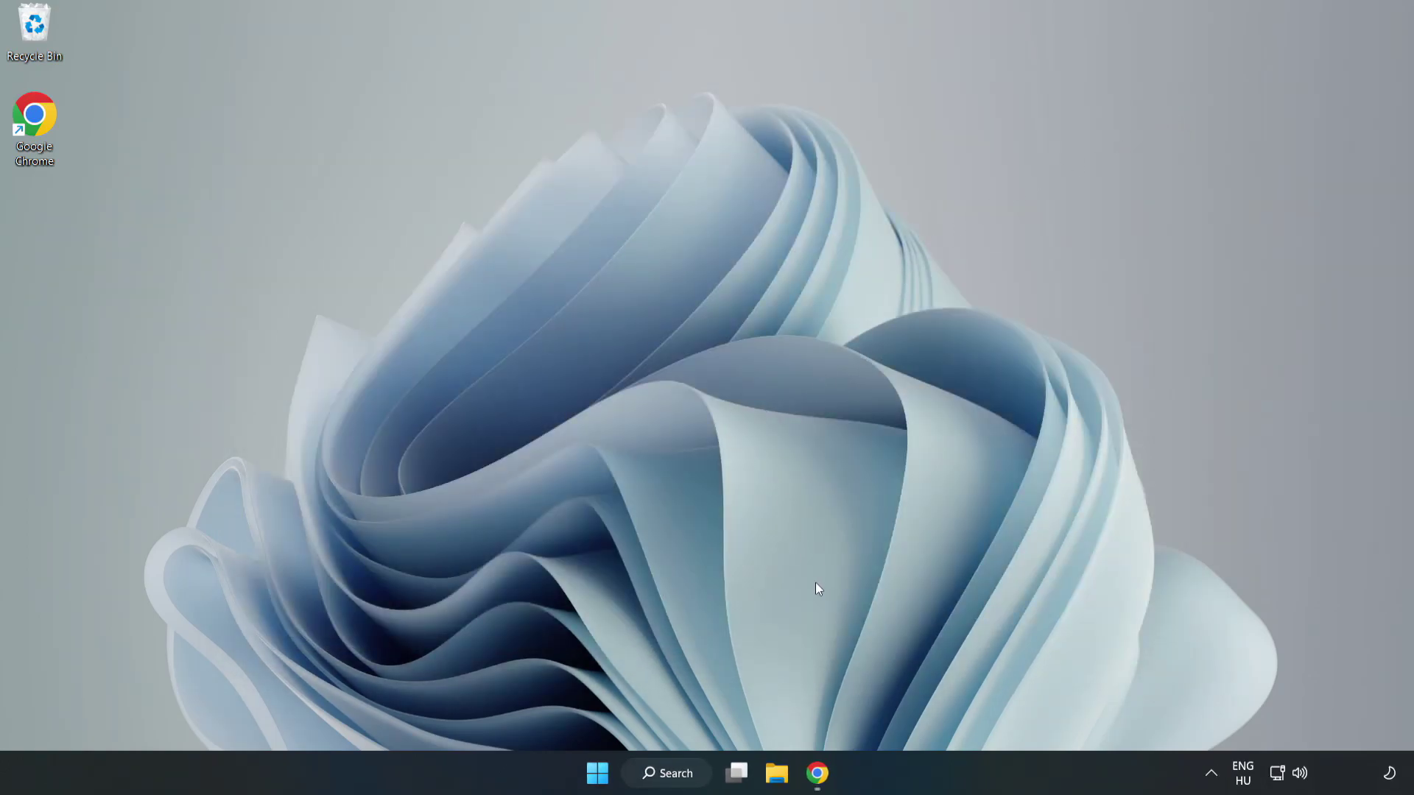
# Step: Download the DirectX End-User Runtime Web Installer in Chrome and run dxwebsetup.exe
pyautogui.click(815, 774)
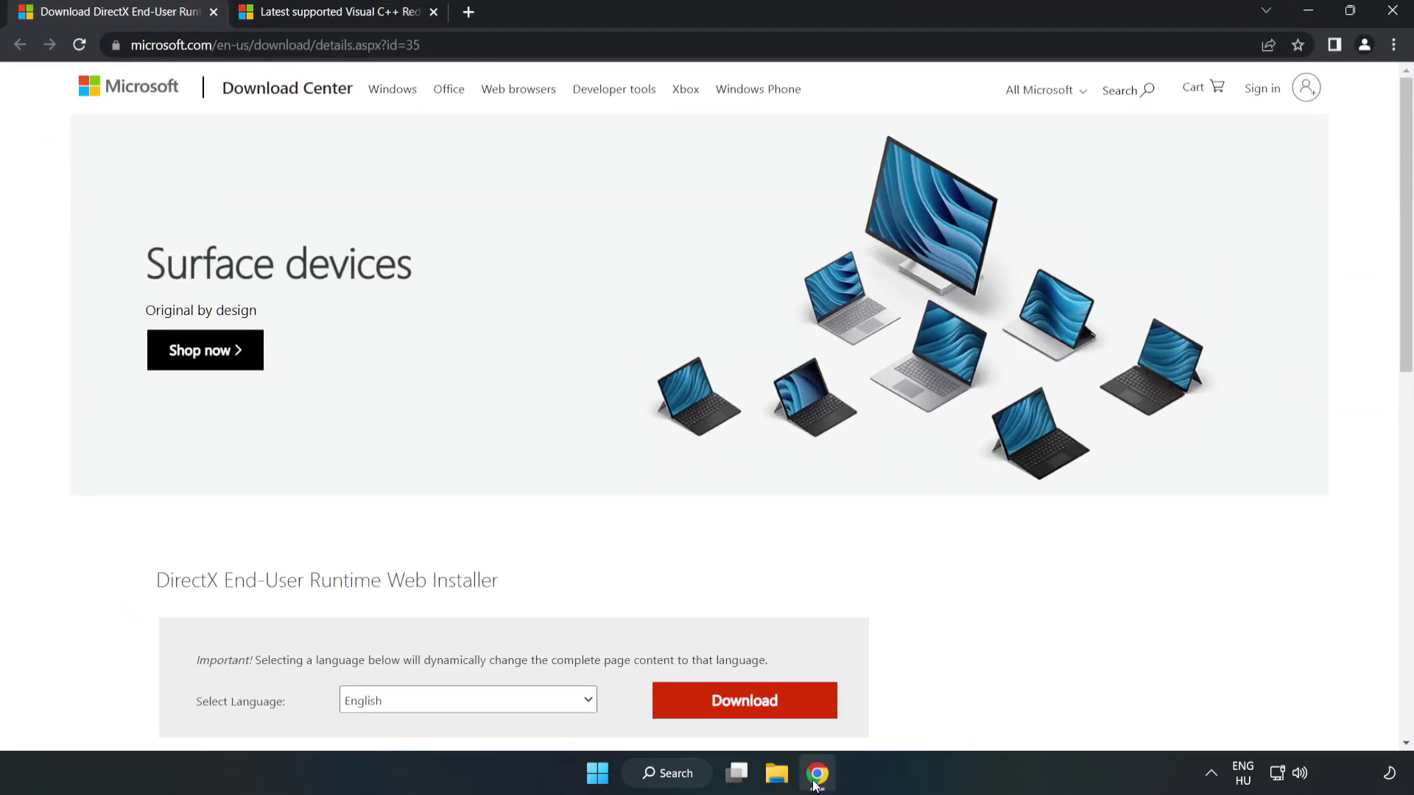
pyautogui.click(271, 45)
pyautogui.moveTo(420, 45); pyautogui.dragTo(223, 45)
pyautogui.click(272, 45)
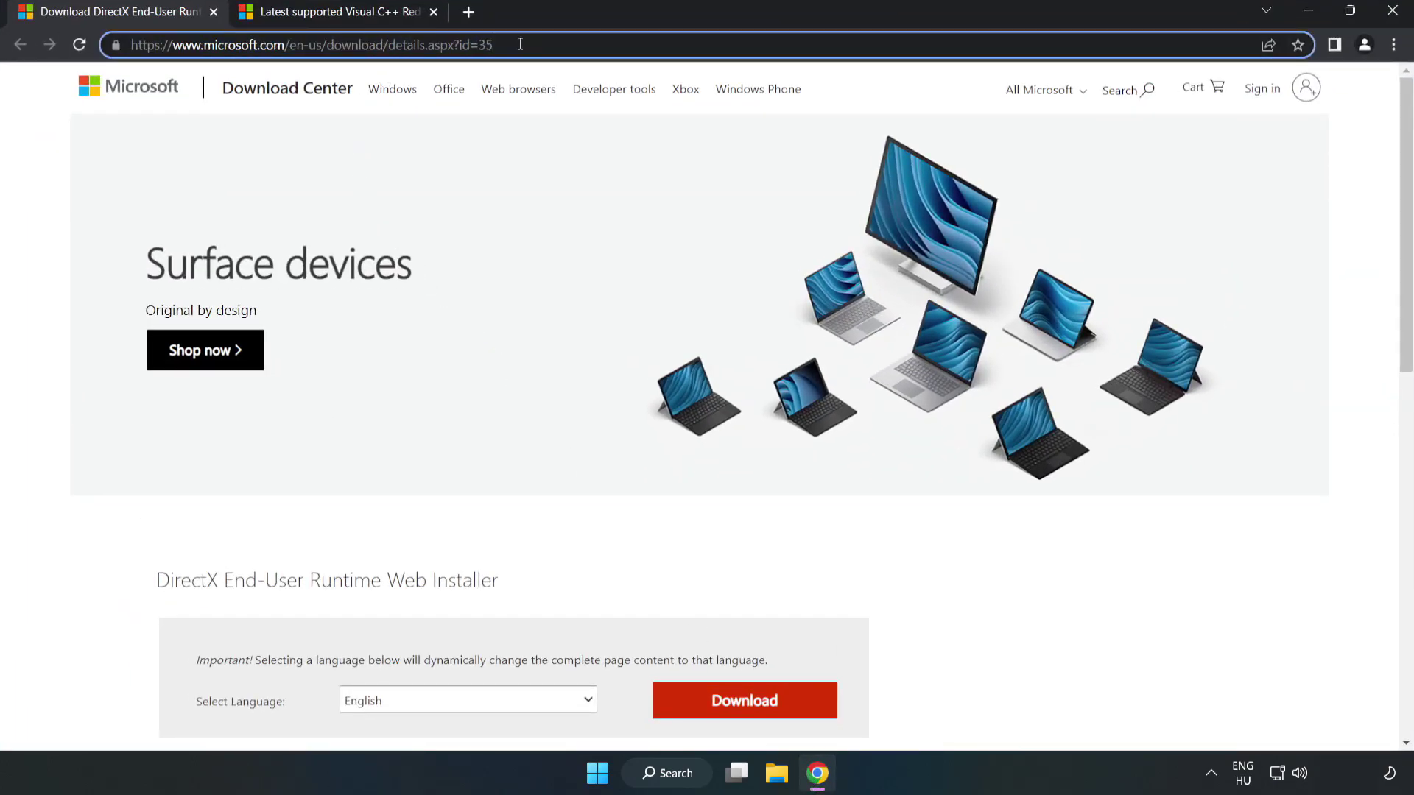
pyautogui.click(59, 169)
pyautogui.scroll(-3, 754, 484)
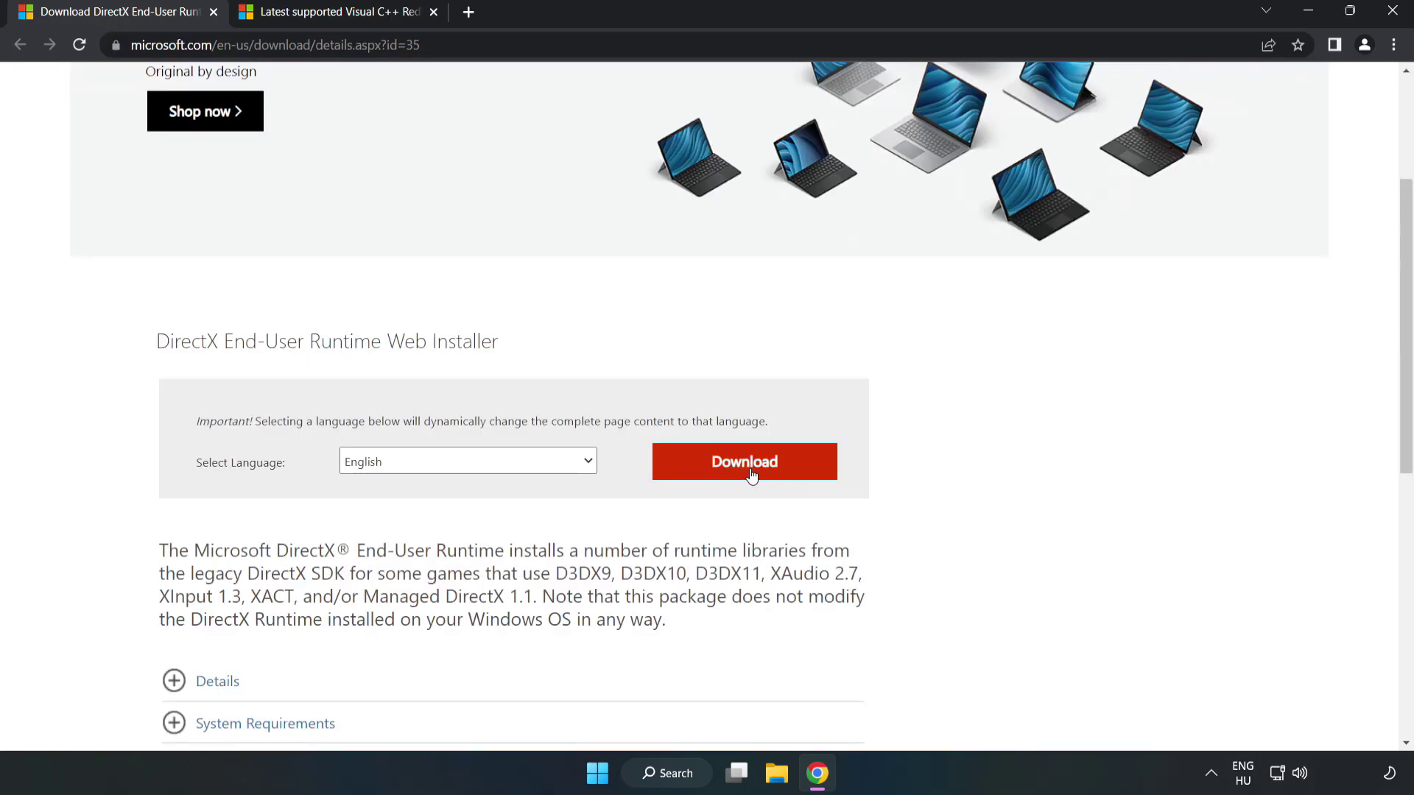
pyautogui.click(751, 475)
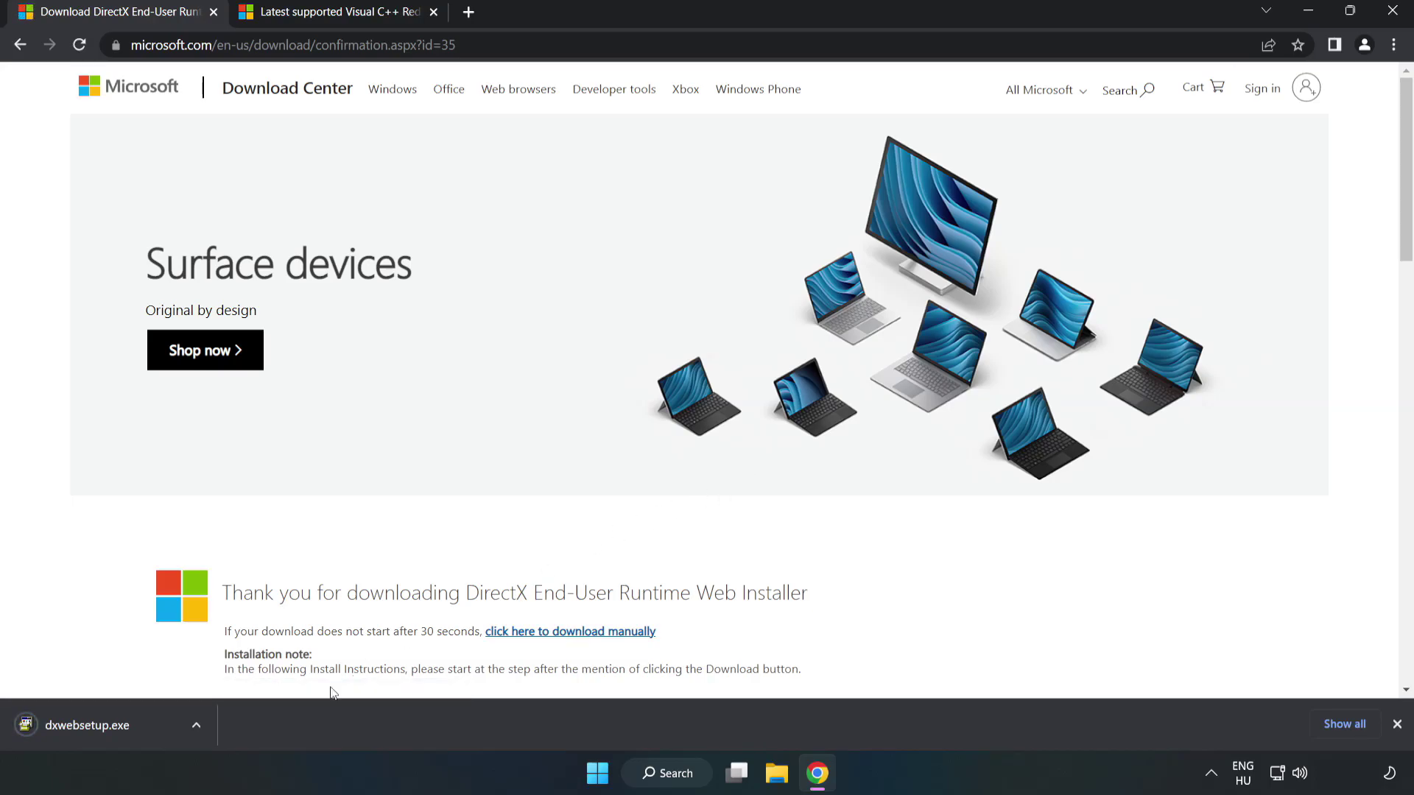
pyautogui.click(104, 726)
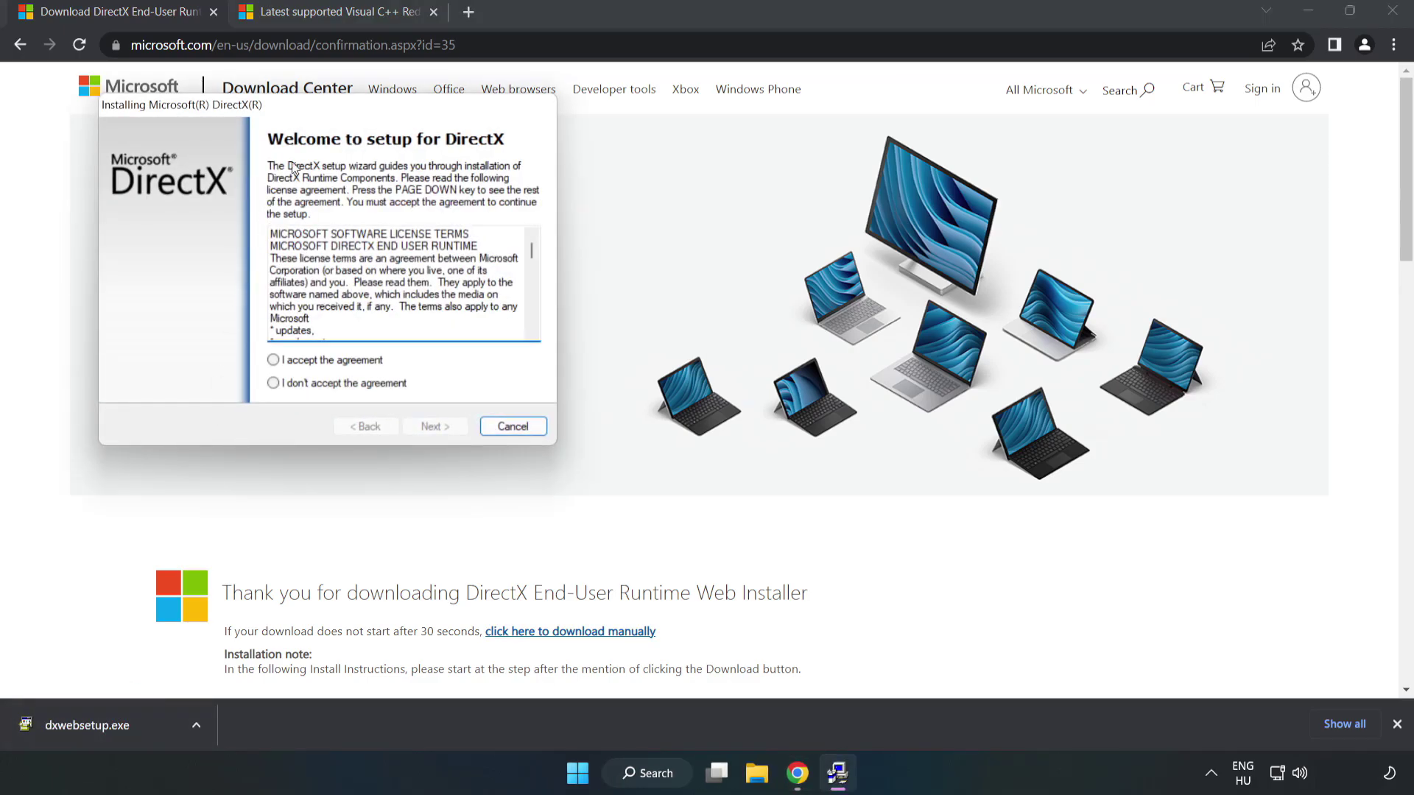
# Step: Accept the DirectX license and run setup through to Finish
pyautogui.moveTo(322, 114); pyautogui.dragTo(688, 237)
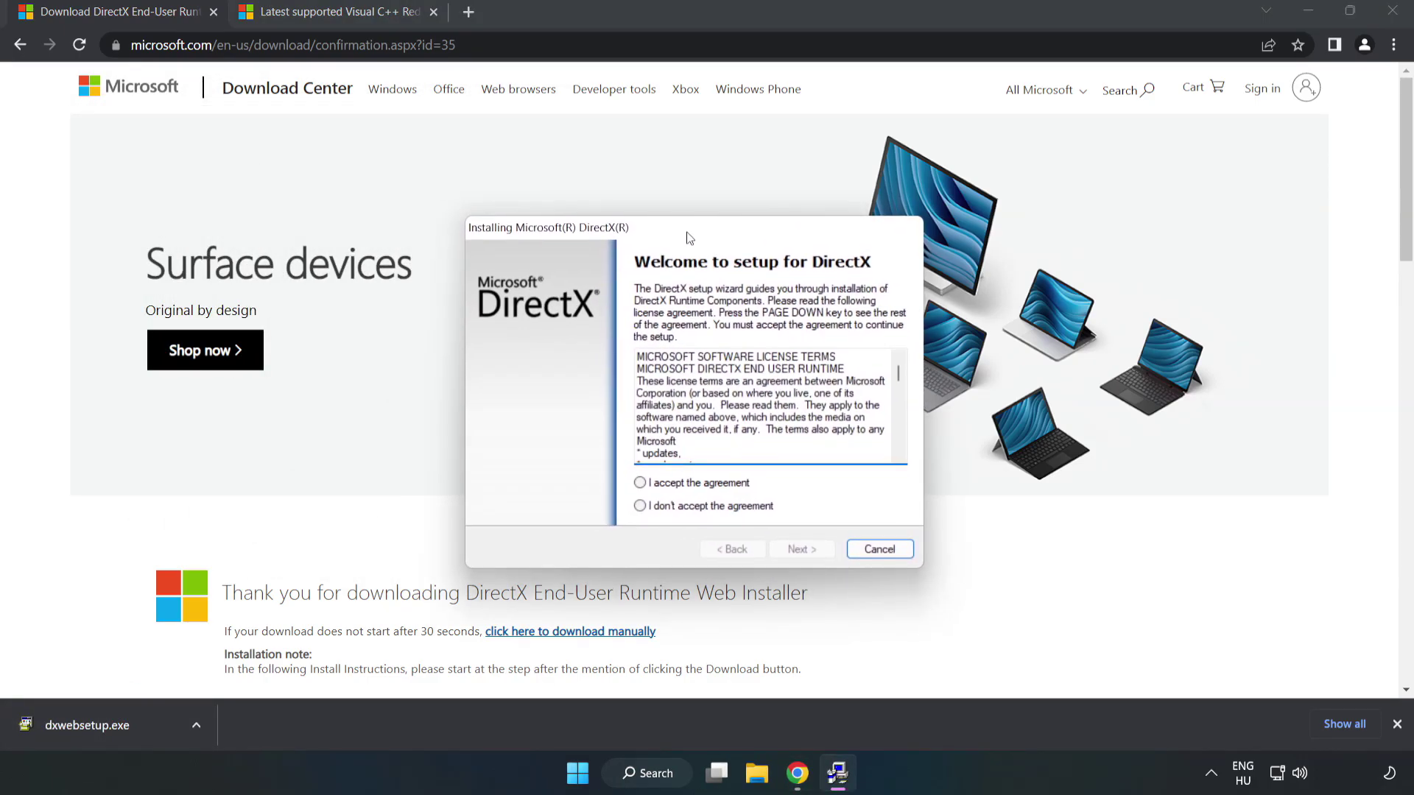
pyautogui.moveTo(897, 373); pyautogui.dragTo(898, 439)
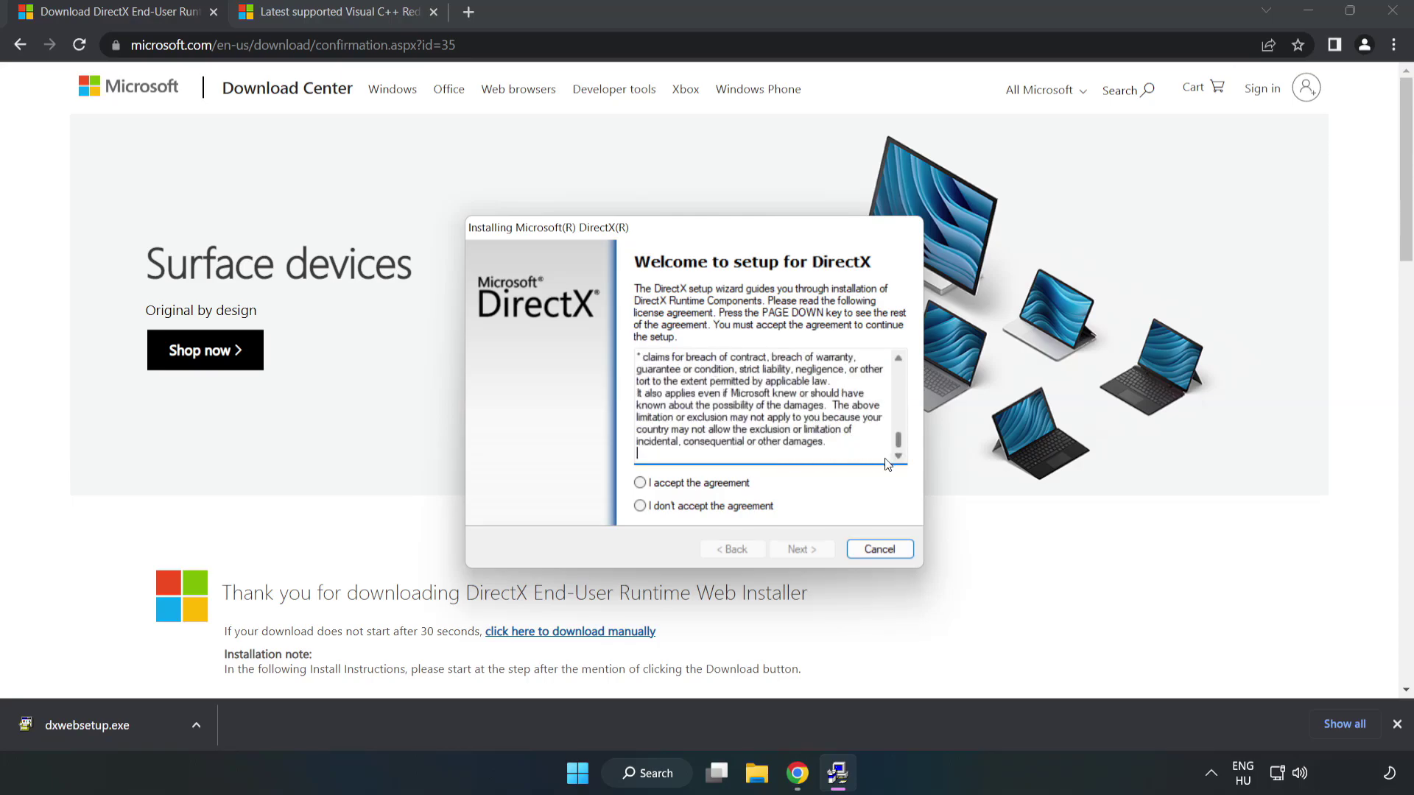
pyautogui.click(652, 484)
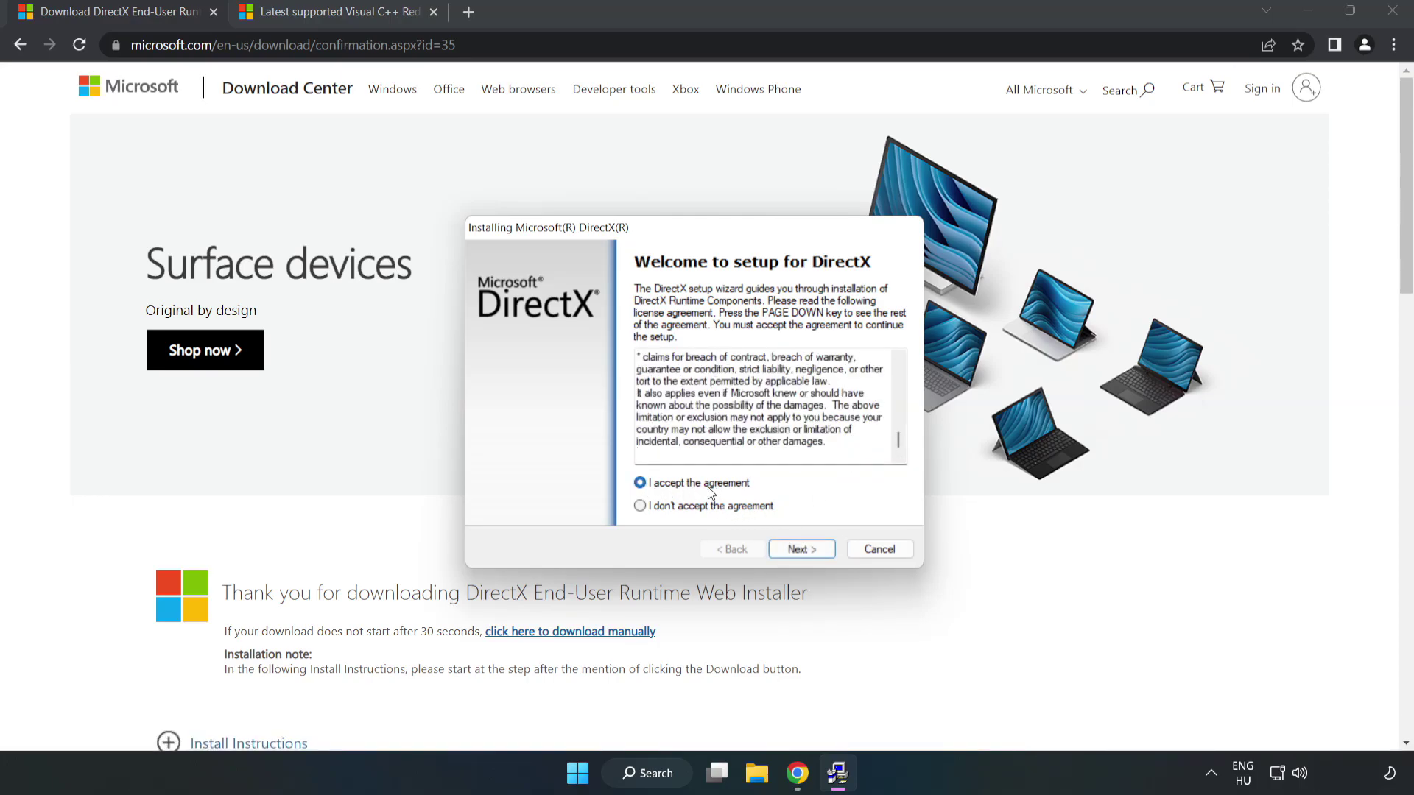
pyautogui.click(807, 554)
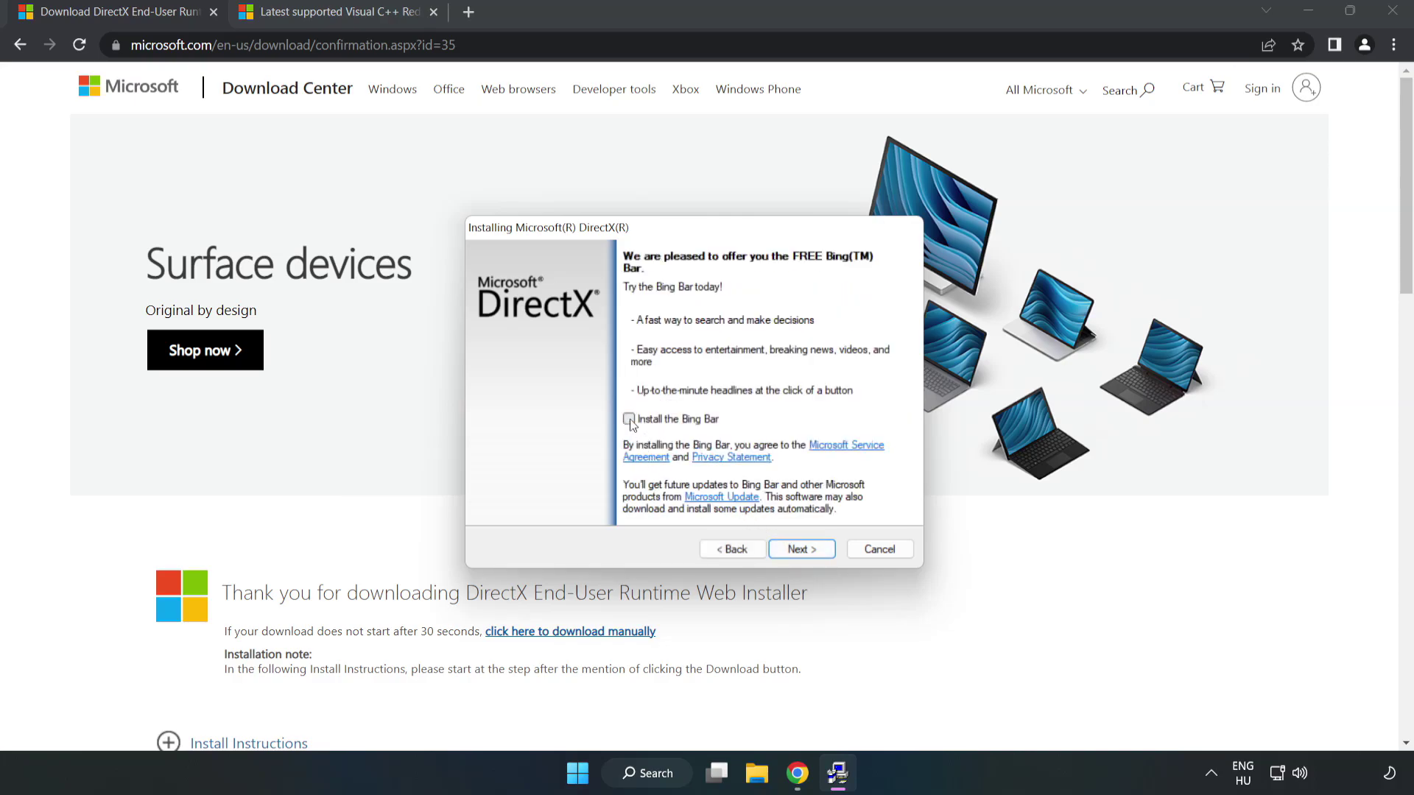
pyautogui.click(799, 549)
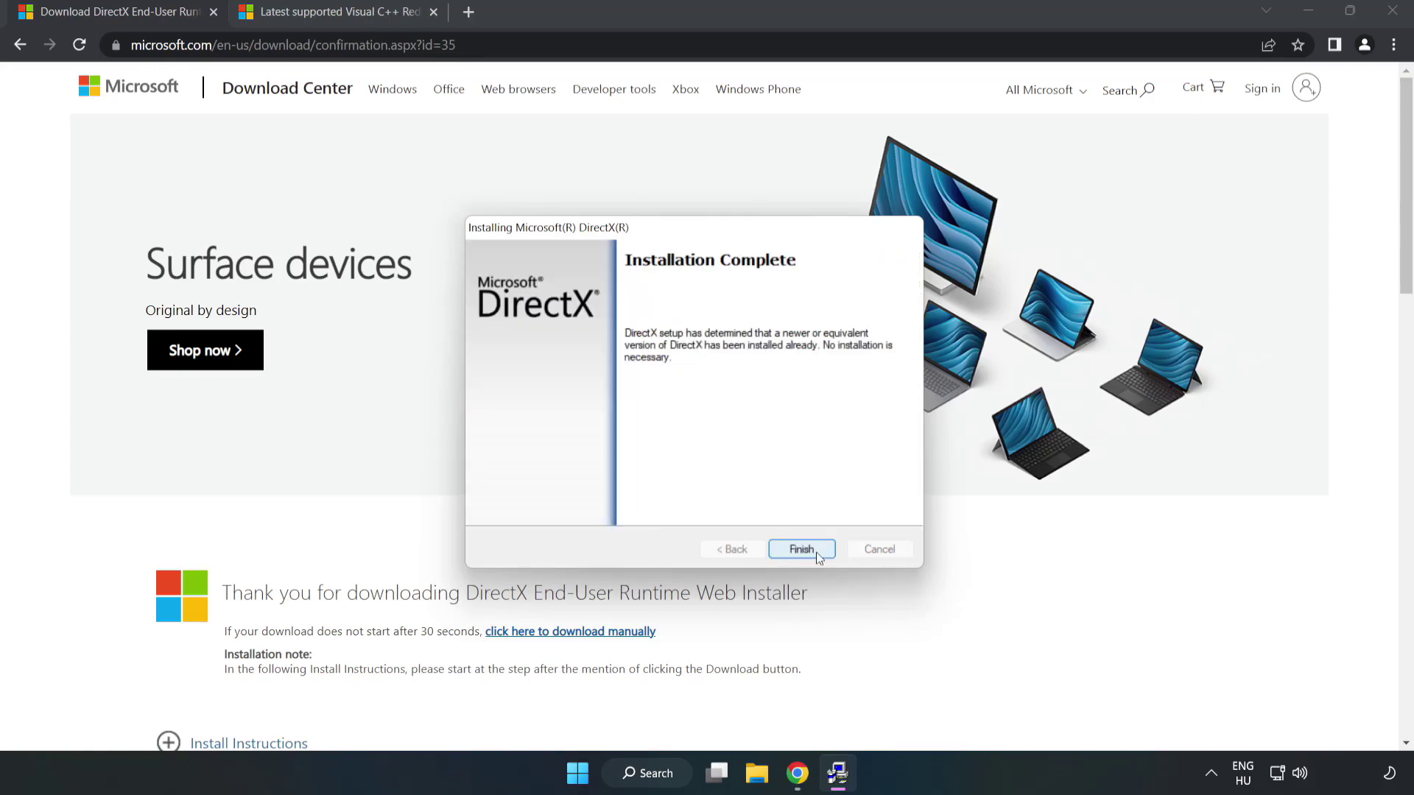
pyautogui.click(801, 549)
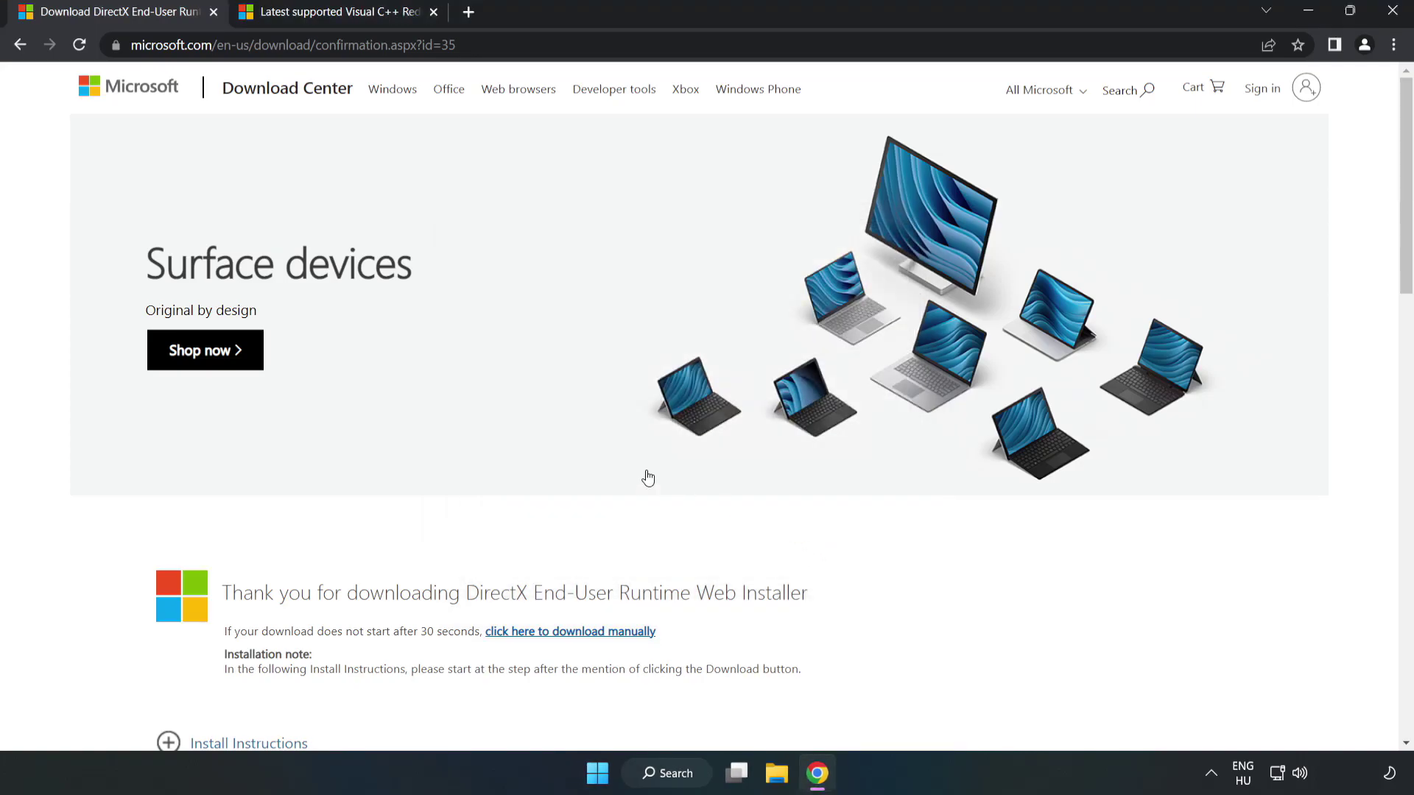
# Step: Switch to the Visual C++ Redistributable page and find the Visual Studio 2015, 2017, 2019, and 2022 section
pyautogui.click(214, 13)
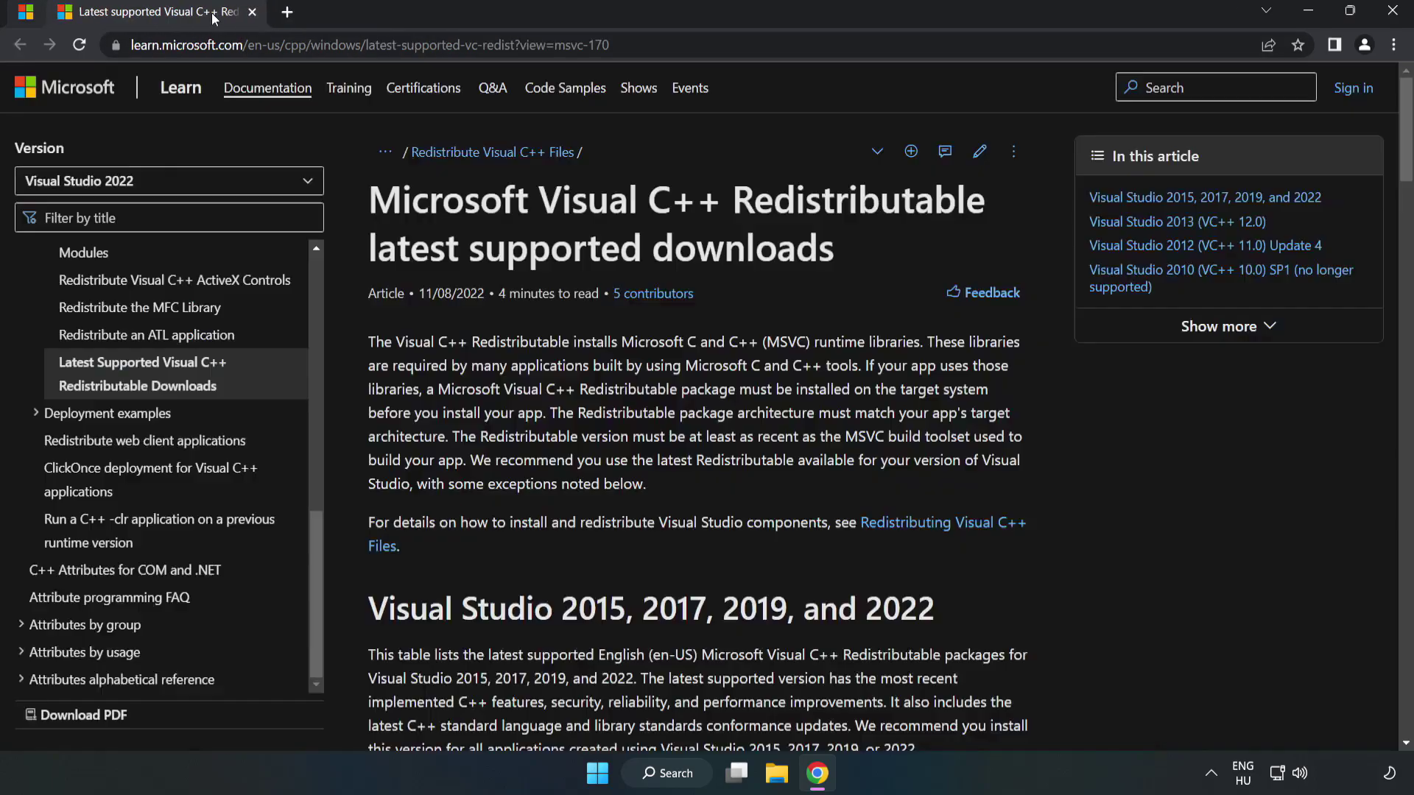
pyautogui.click(726, 45)
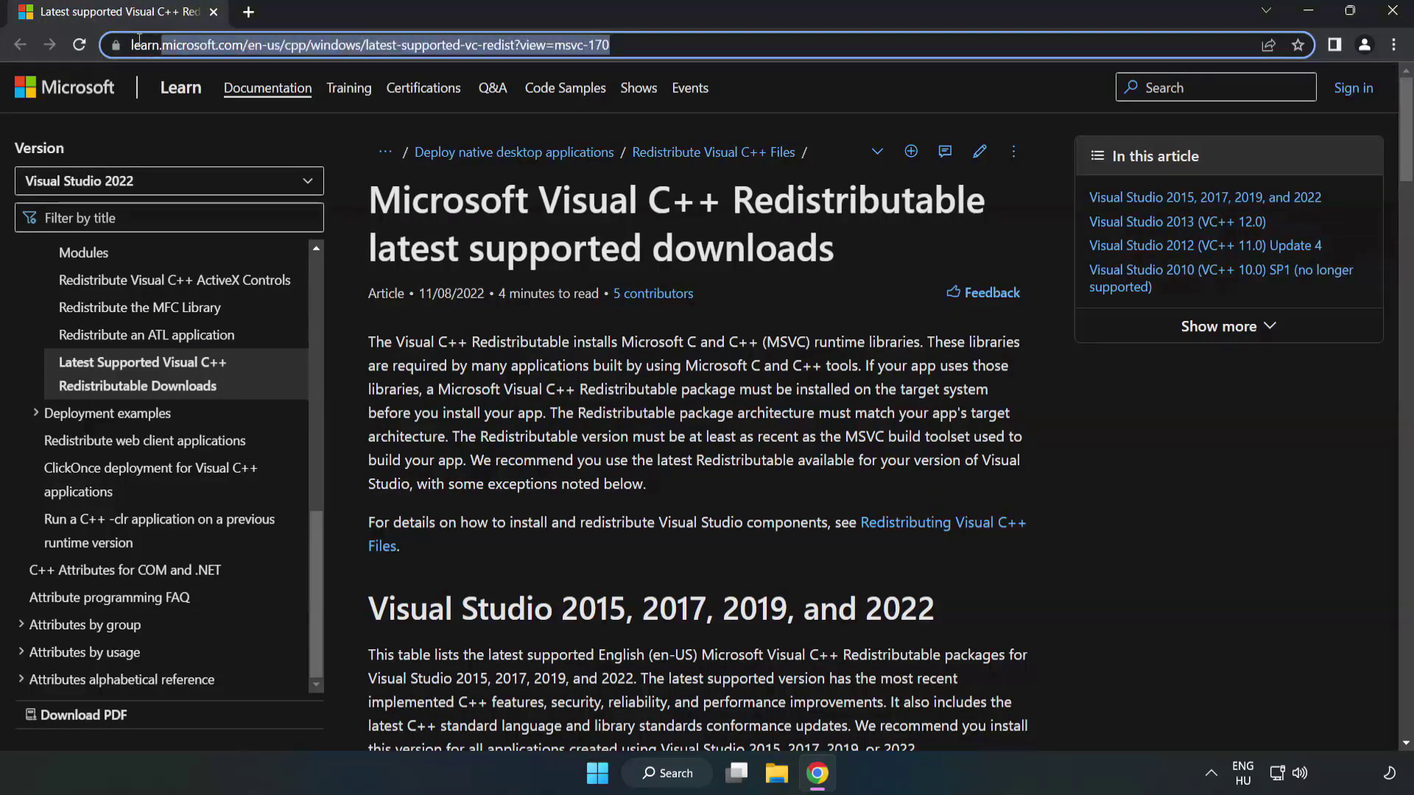
pyautogui.click(727, 45)
pyautogui.click(564, 264)
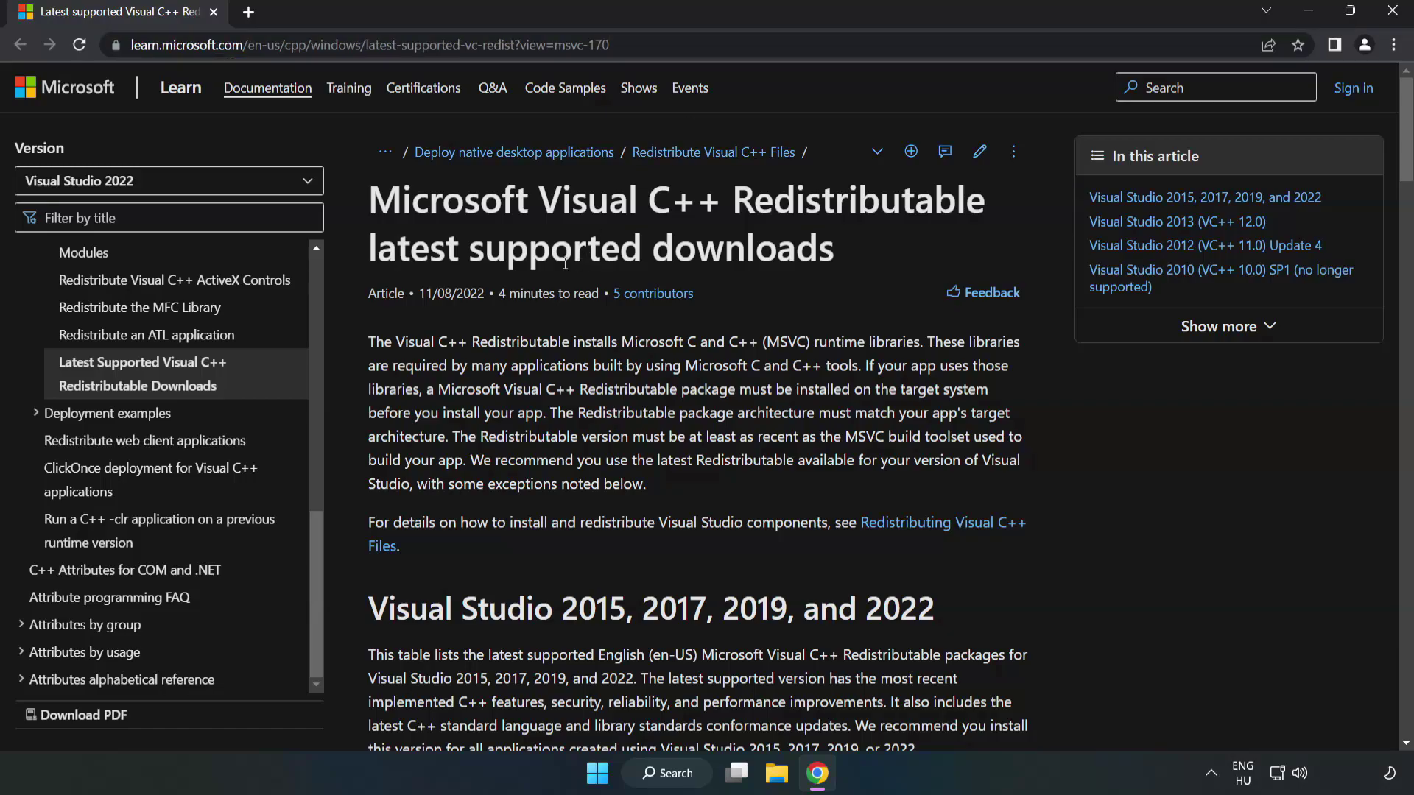
pyautogui.scroll(-7, 565, 269)
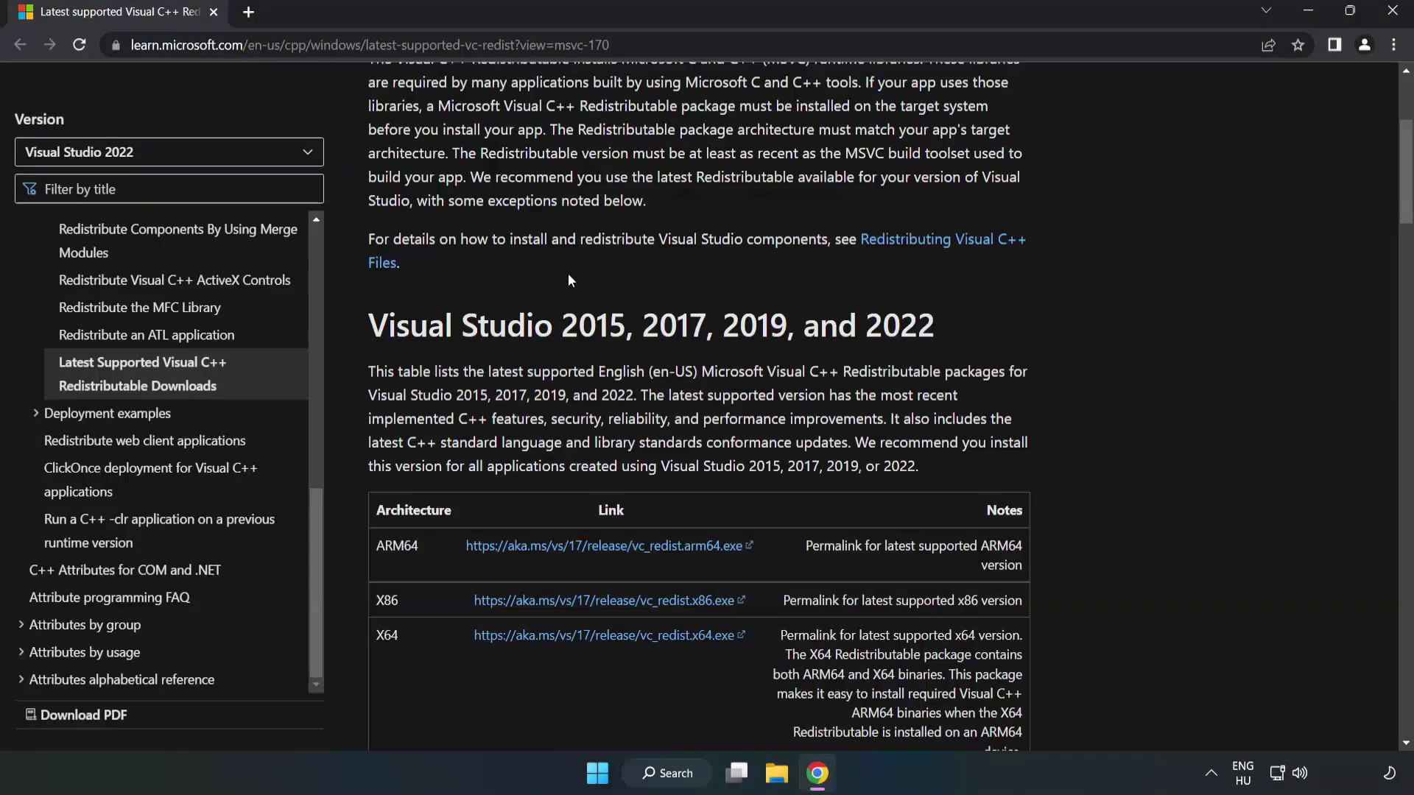
pyautogui.scroll(1, 570, 276)
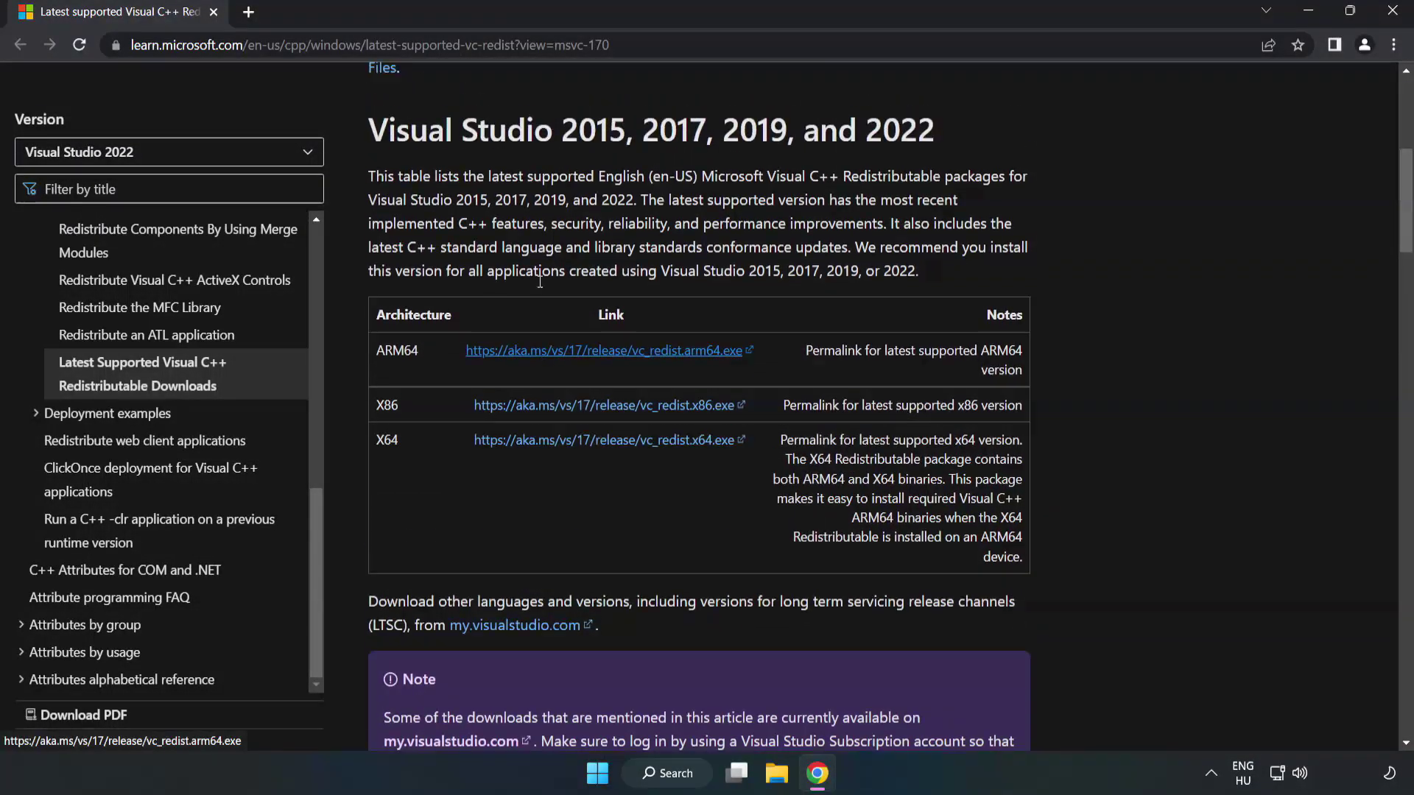
pyautogui.moveTo(378, 145); pyautogui.dragTo(936, 147)
pyautogui.click(622, 331)
# Step: Download the ARM64, x86 and x64 redistributable installers
pyautogui.click(573, 367)
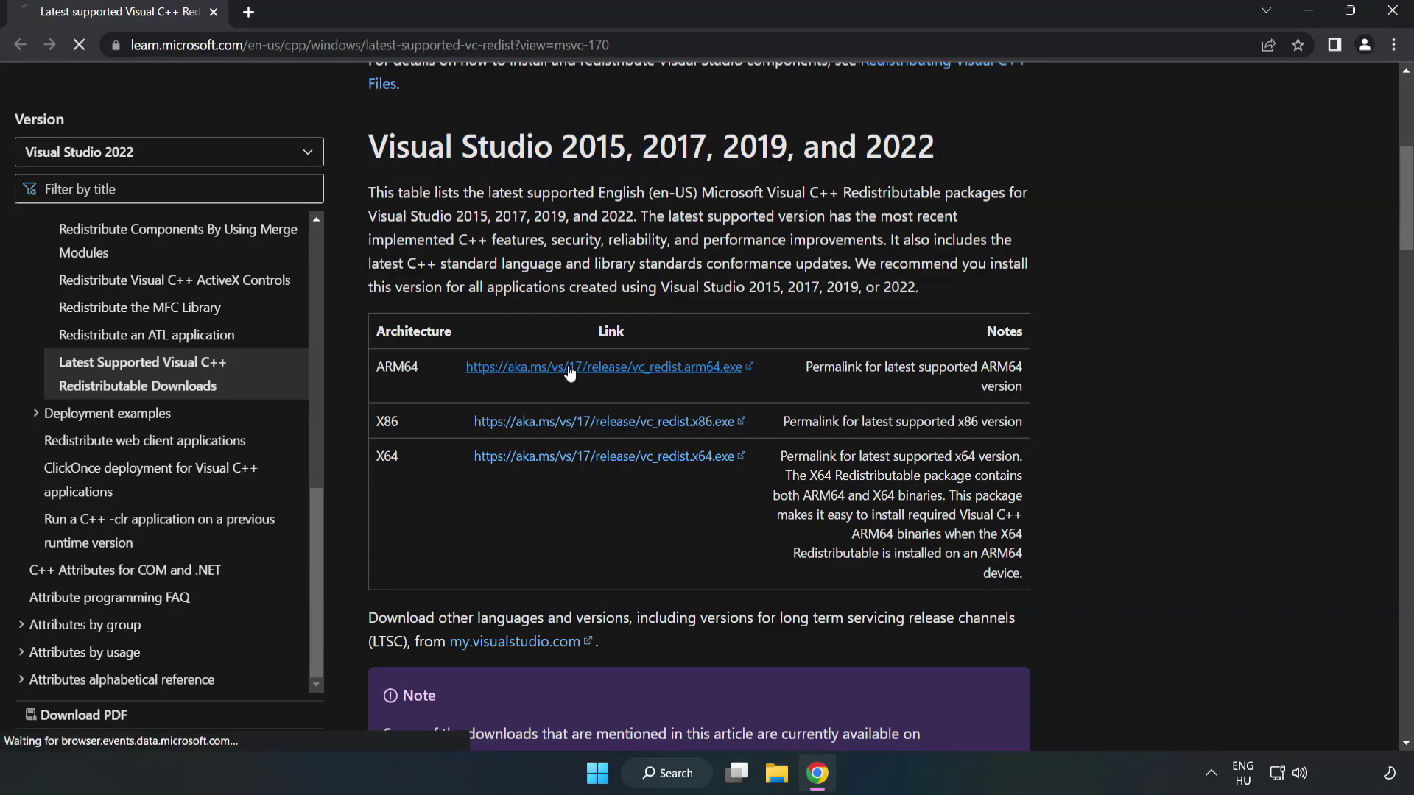
pyautogui.click(575, 430)
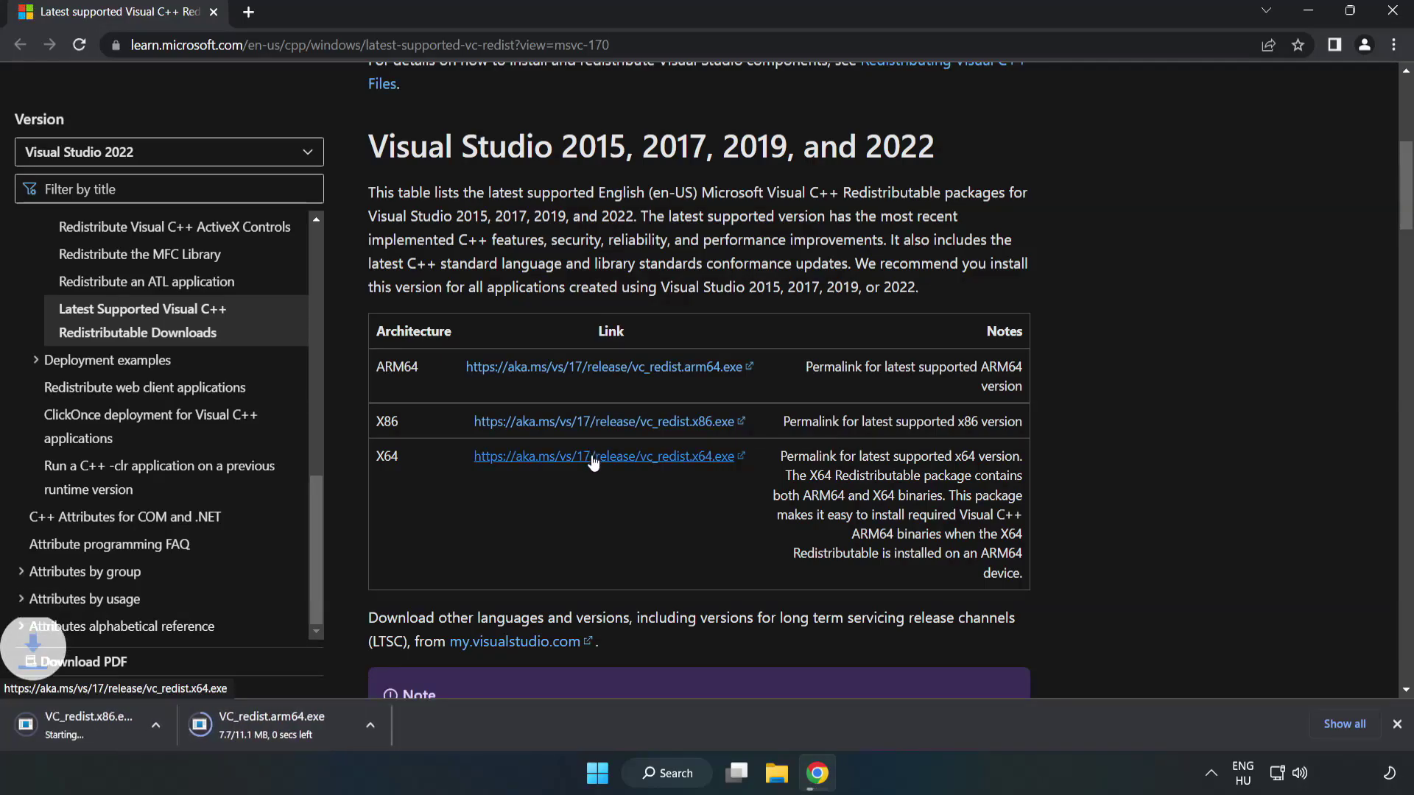
pyautogui.click(594, 460)
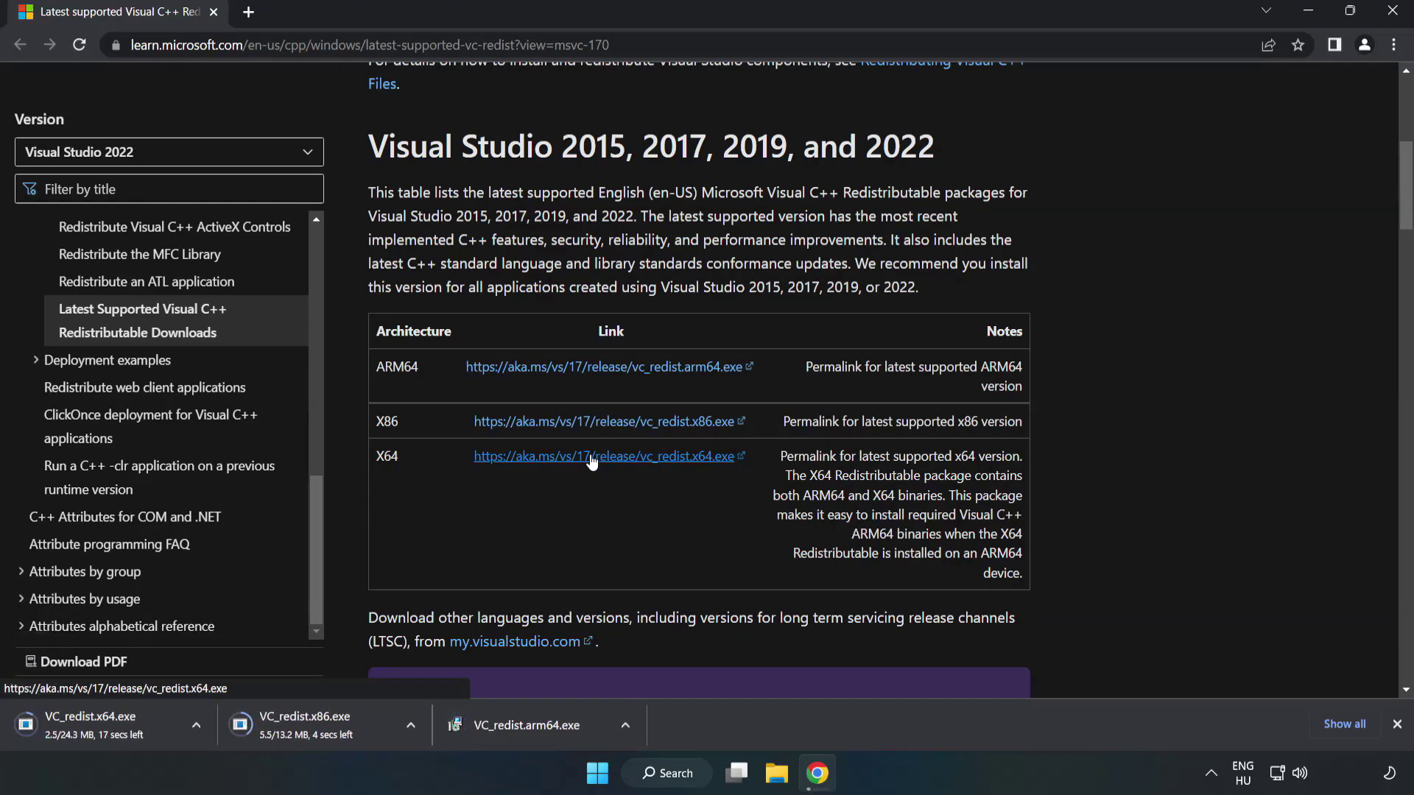
# Step: Try installing VC_redist.arm64.exe, then close it after setup fails as unsupported
pyautogui.click(539, 726)
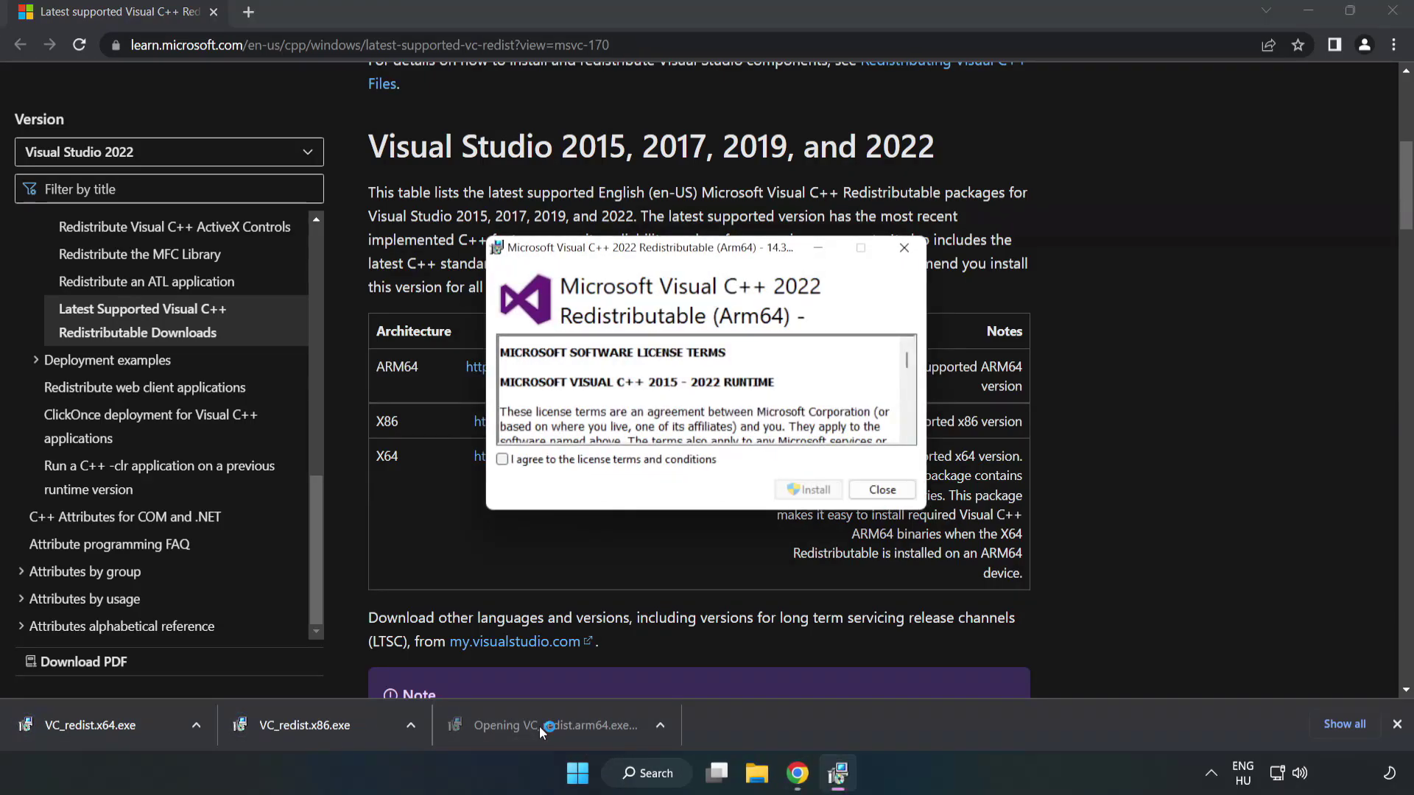
pyautogui.moveTo(905, 357); pyautogui.dragTo(907, 427)
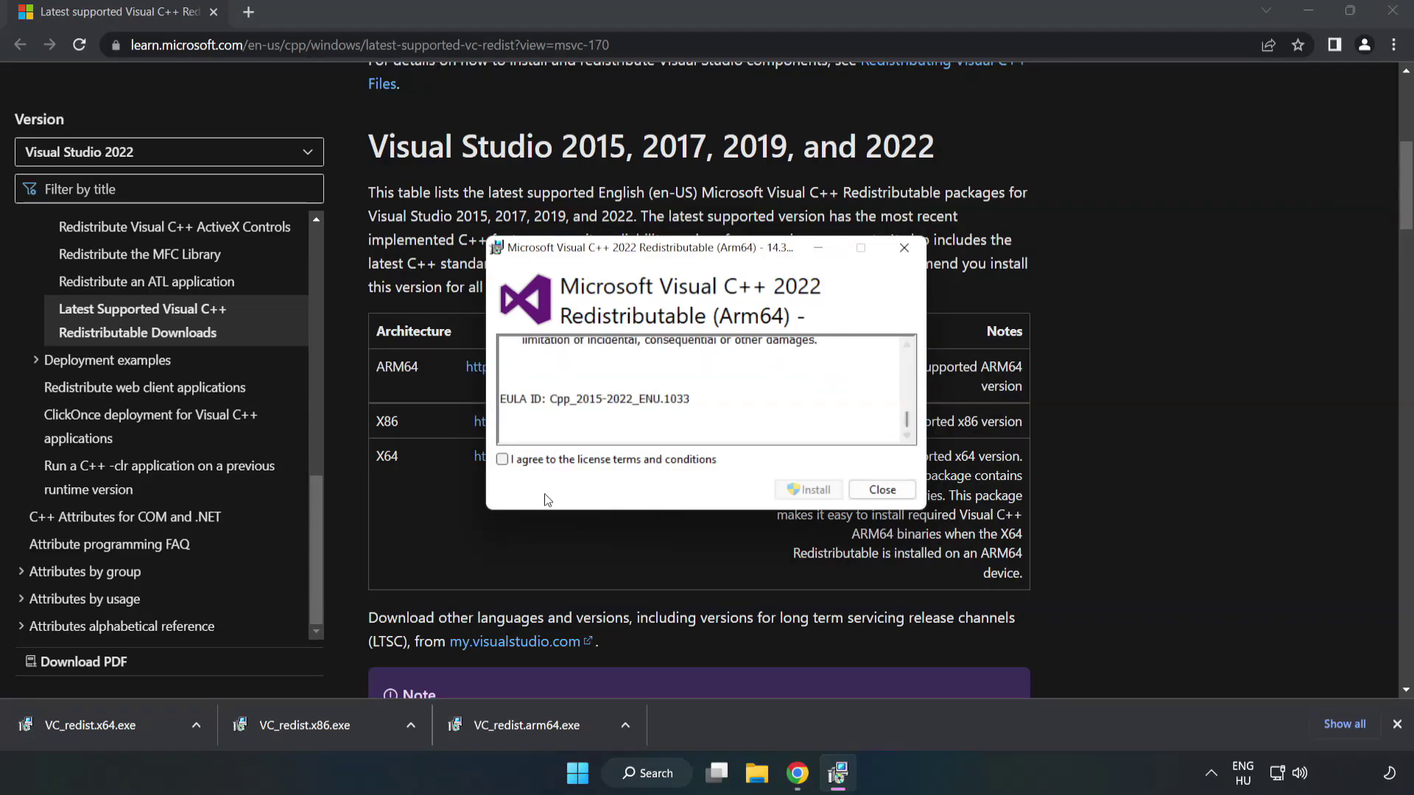
pyautogui.click(503, 460)
pyautogui.click(810, 492)
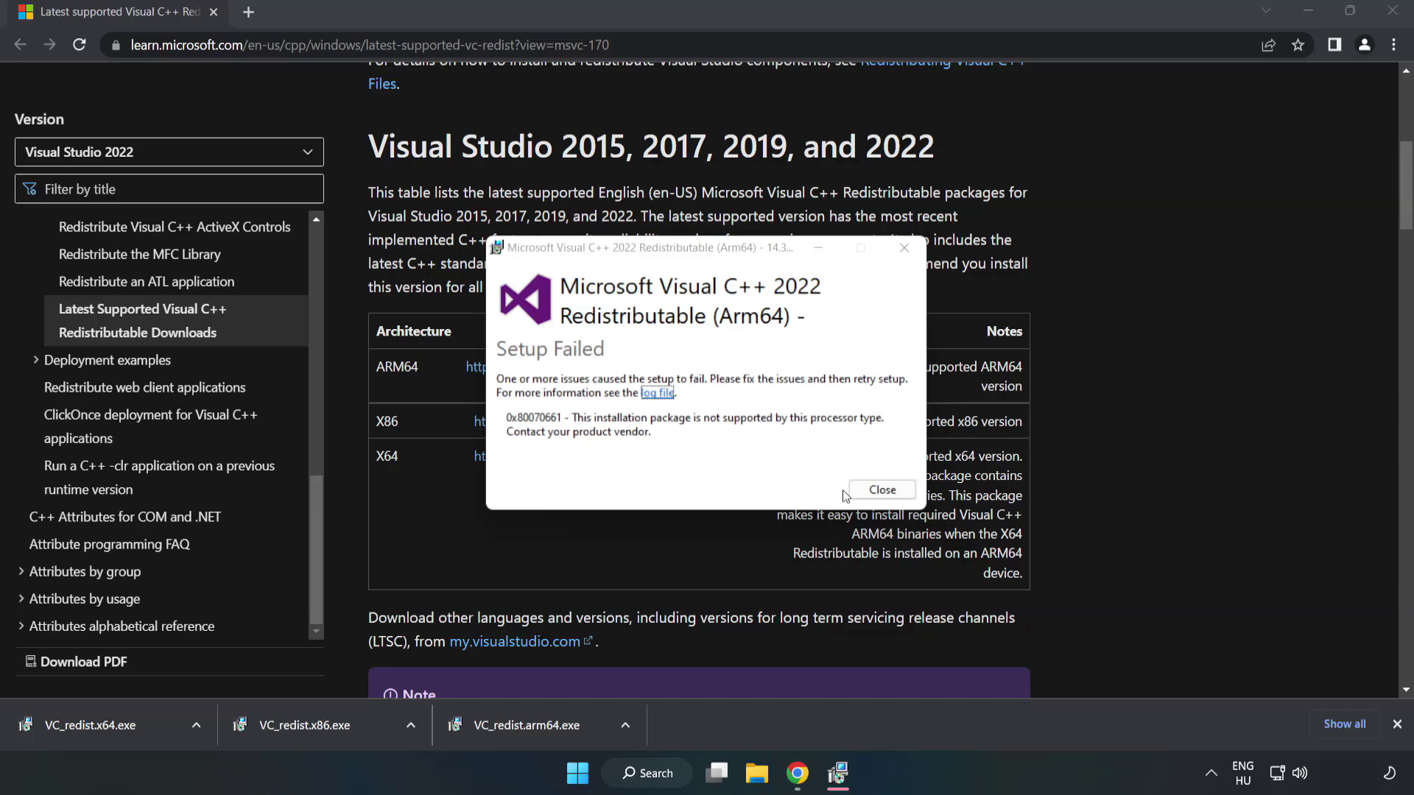
pyautogui.click(883, 489)
# Step: Install the x86 Visual C++ 2015–2022 redistributable 14.34.31931 successfully
pyautogui.click(312, 721)
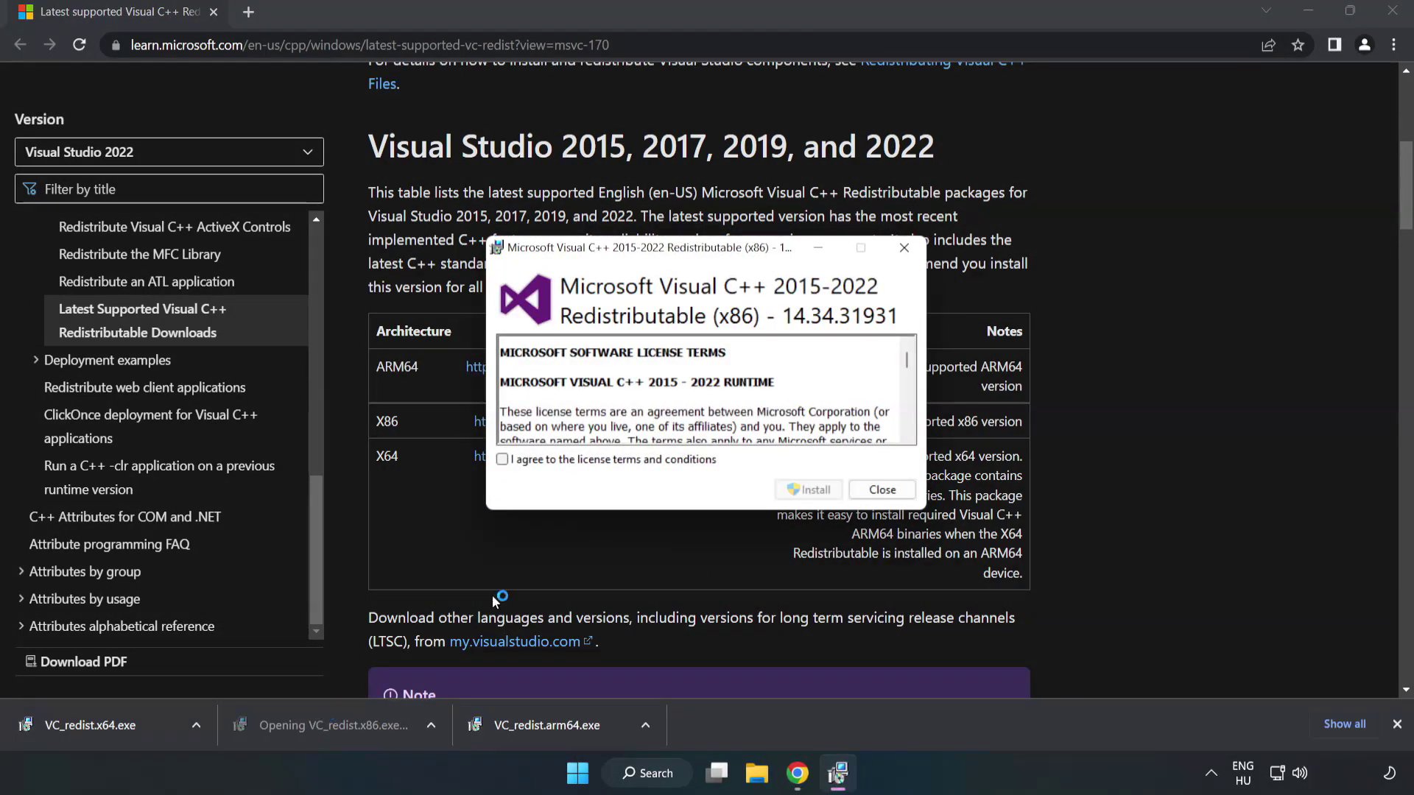
pyautogui.moveTo(907, 360); pyautogui.dragTo(906, 441)
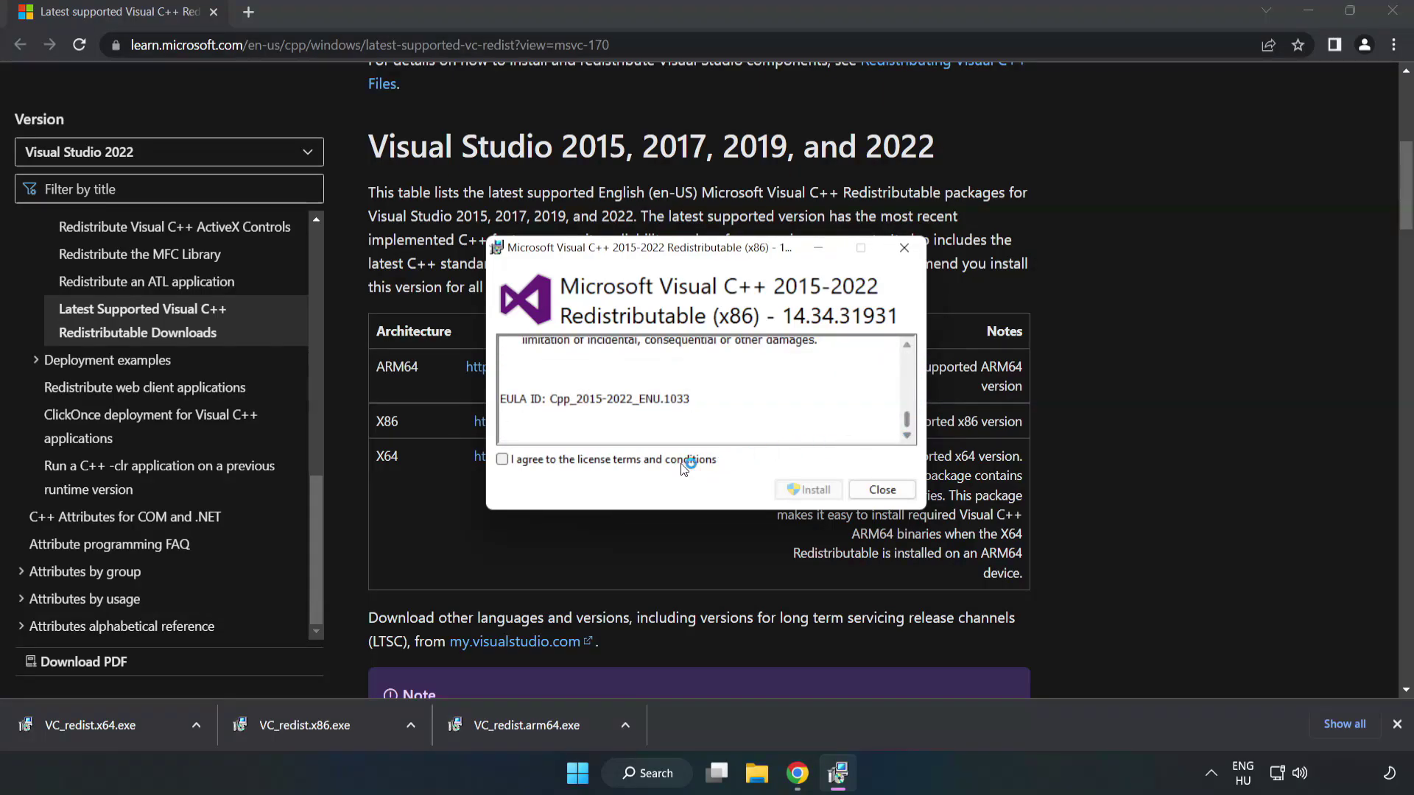
pyautogui.click(503, 461)
pyautogui.click(807, 490)
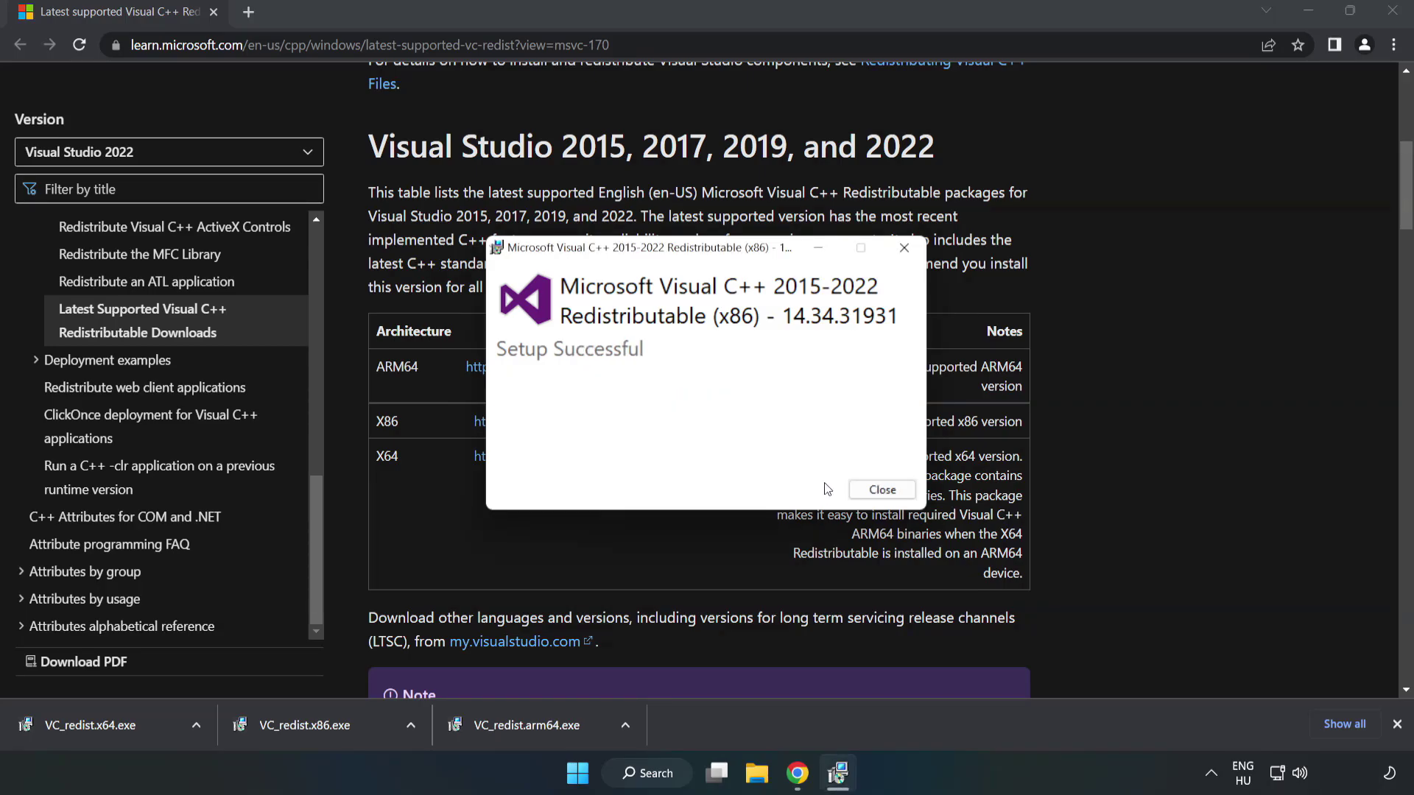
pyautogui.click(883, 491)
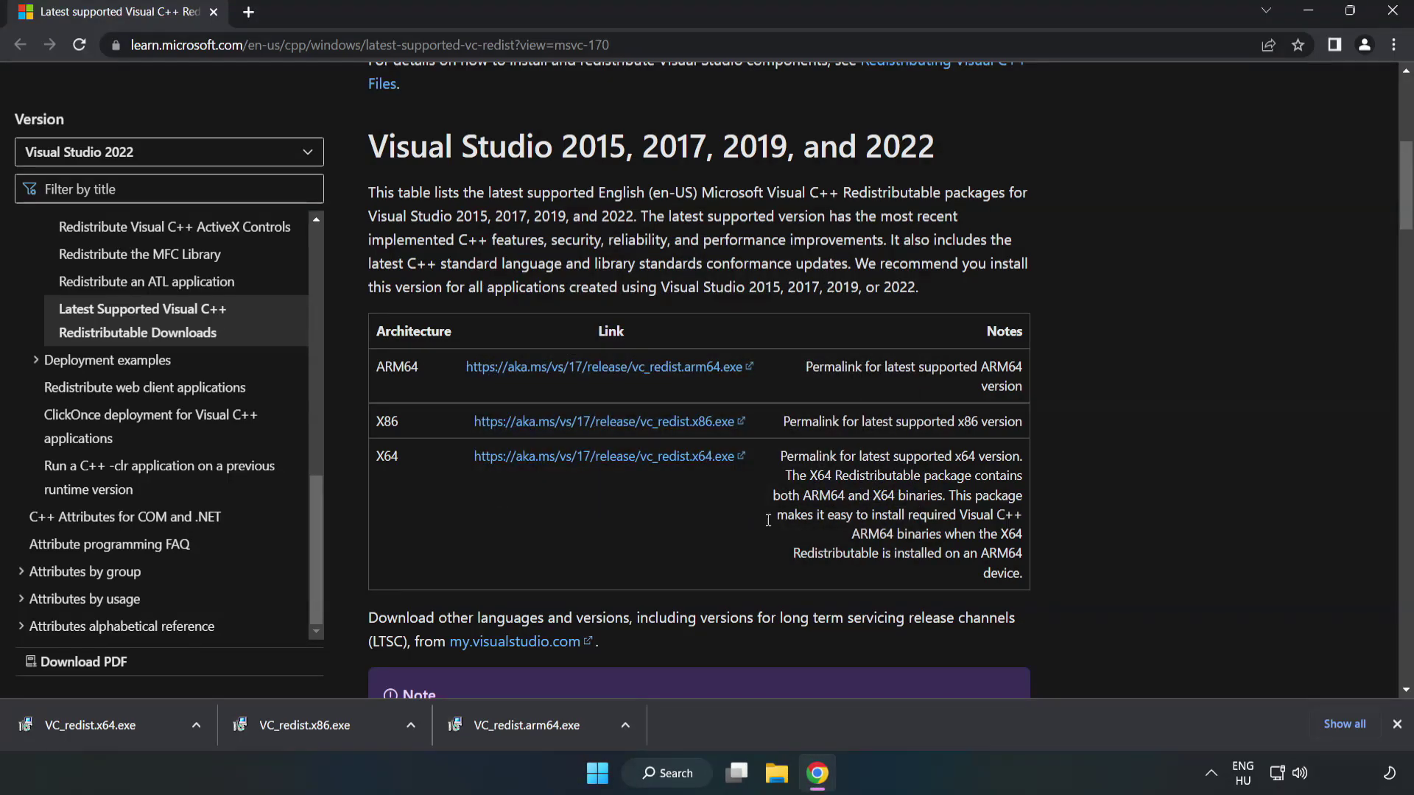
# Step: Install the x64 Visual C++ 2015–2022 redistributable 14.34.31931, then close Chrome
pyautogui.click(77, 720)
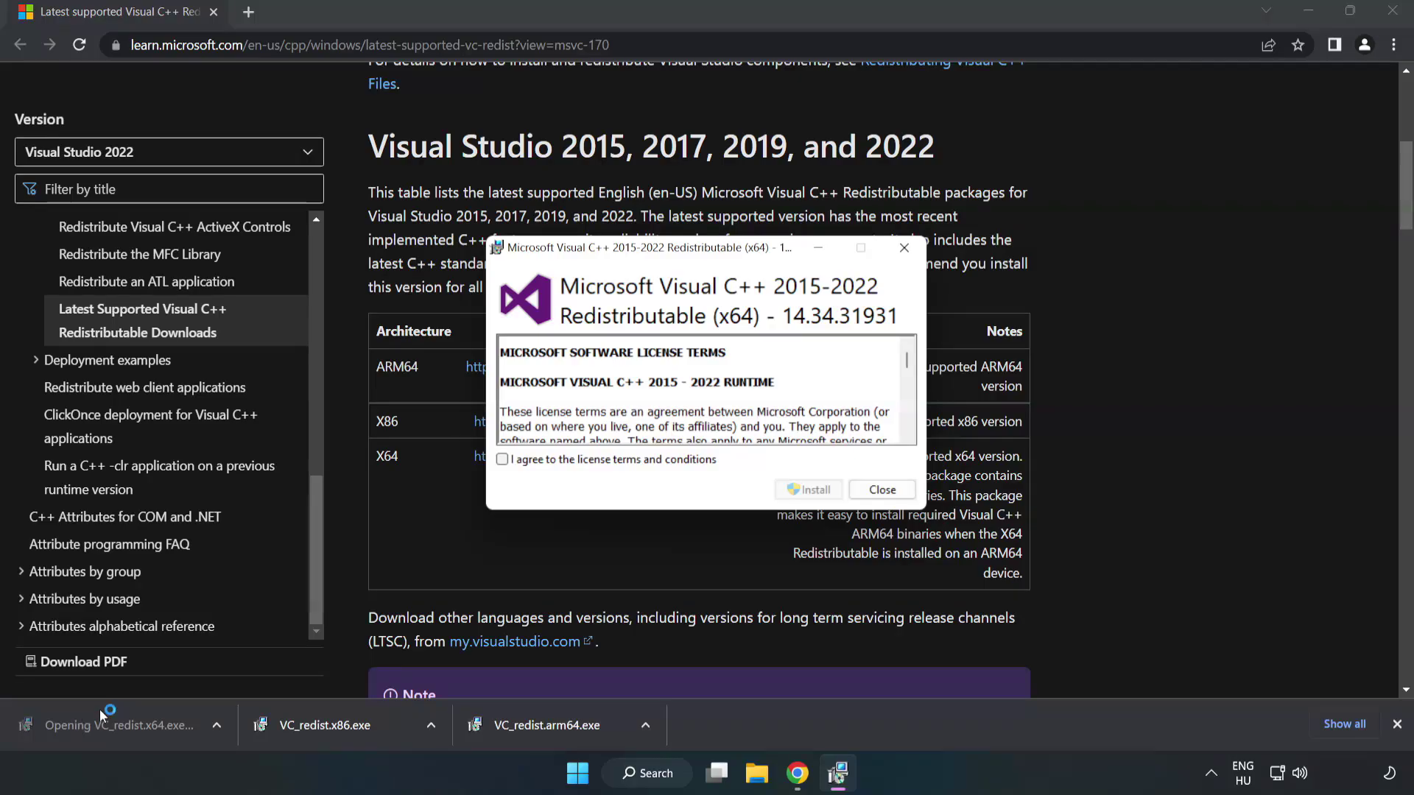
pyautogui.moveTo(907, 364); pyautogui.dragTo(909, 428)
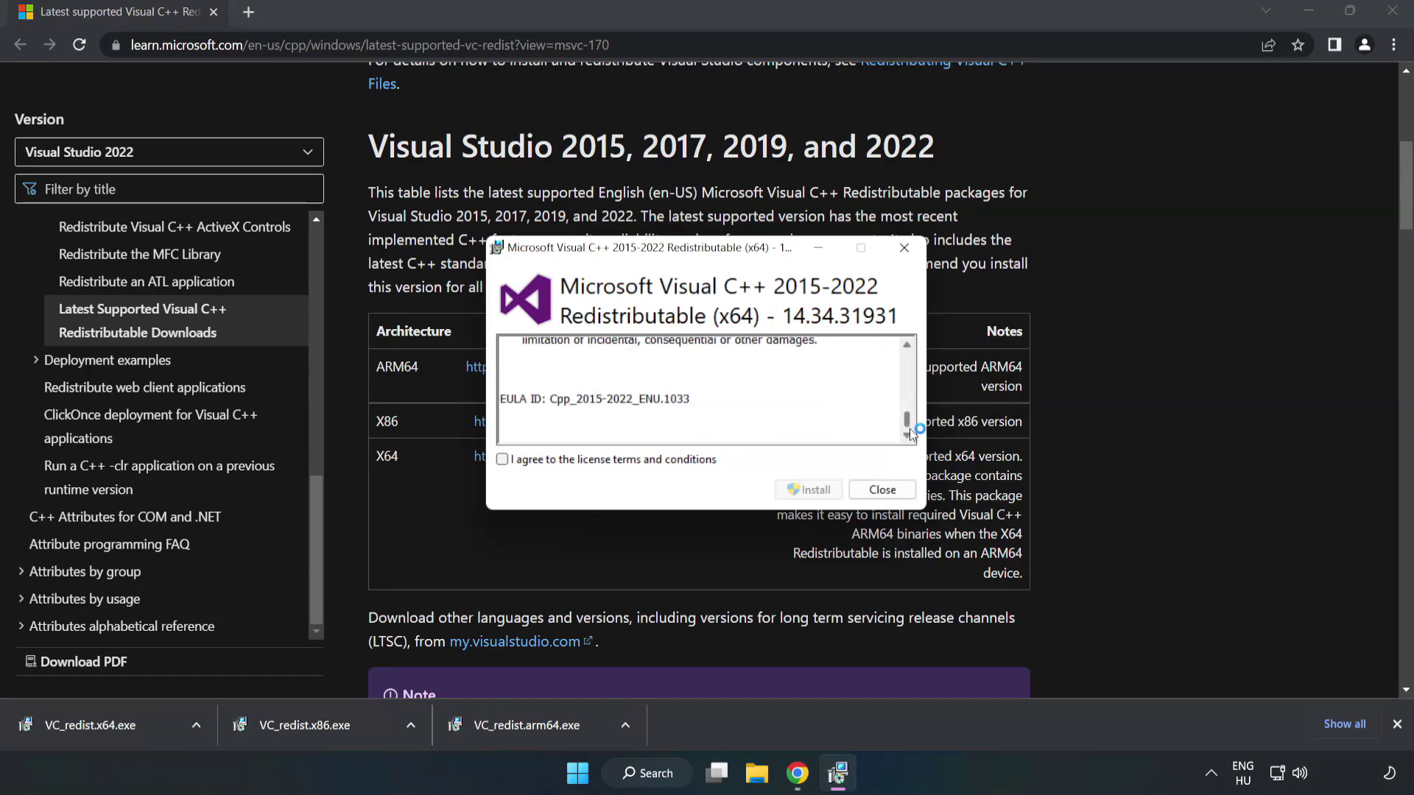
pyautogui.click(504, 460)
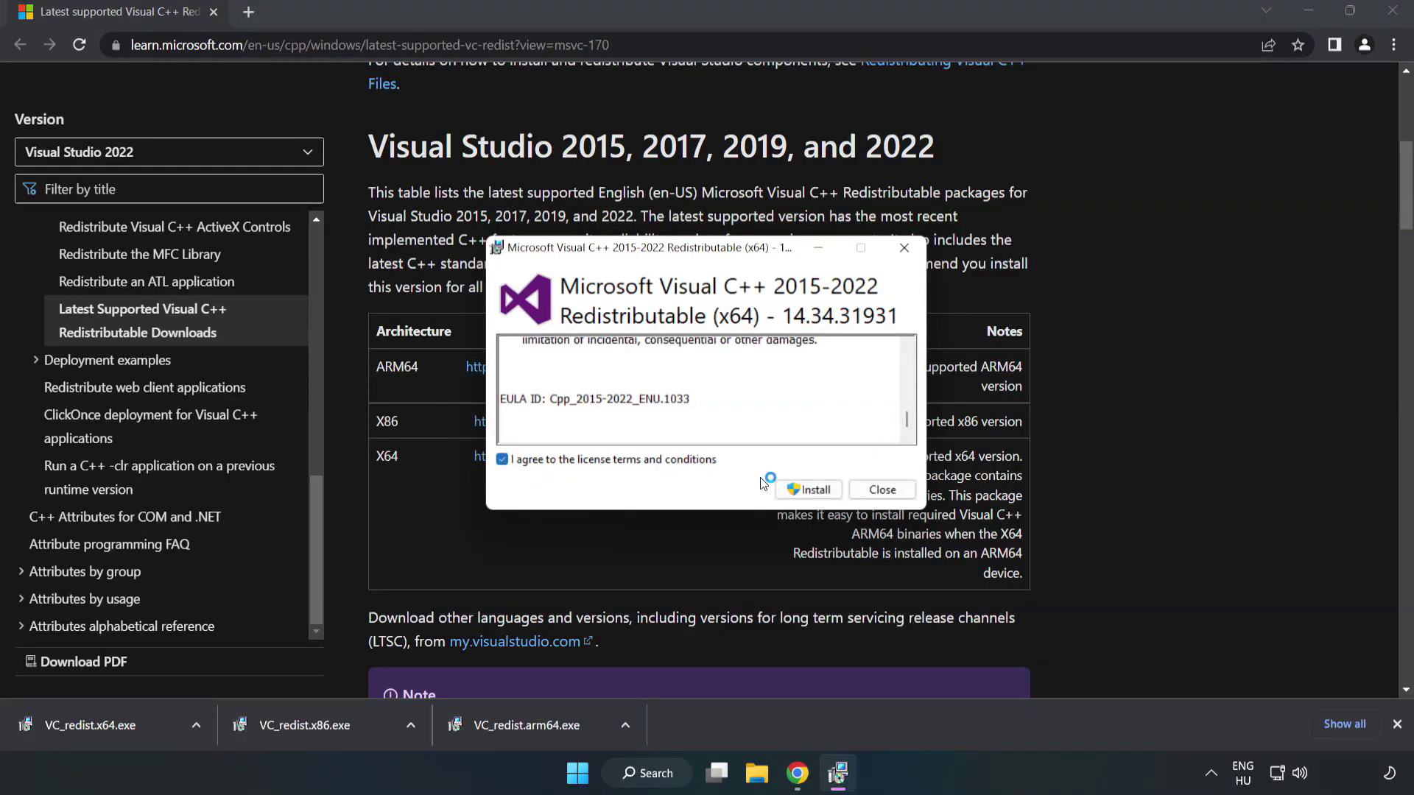
pyautogui.click(801, 484)
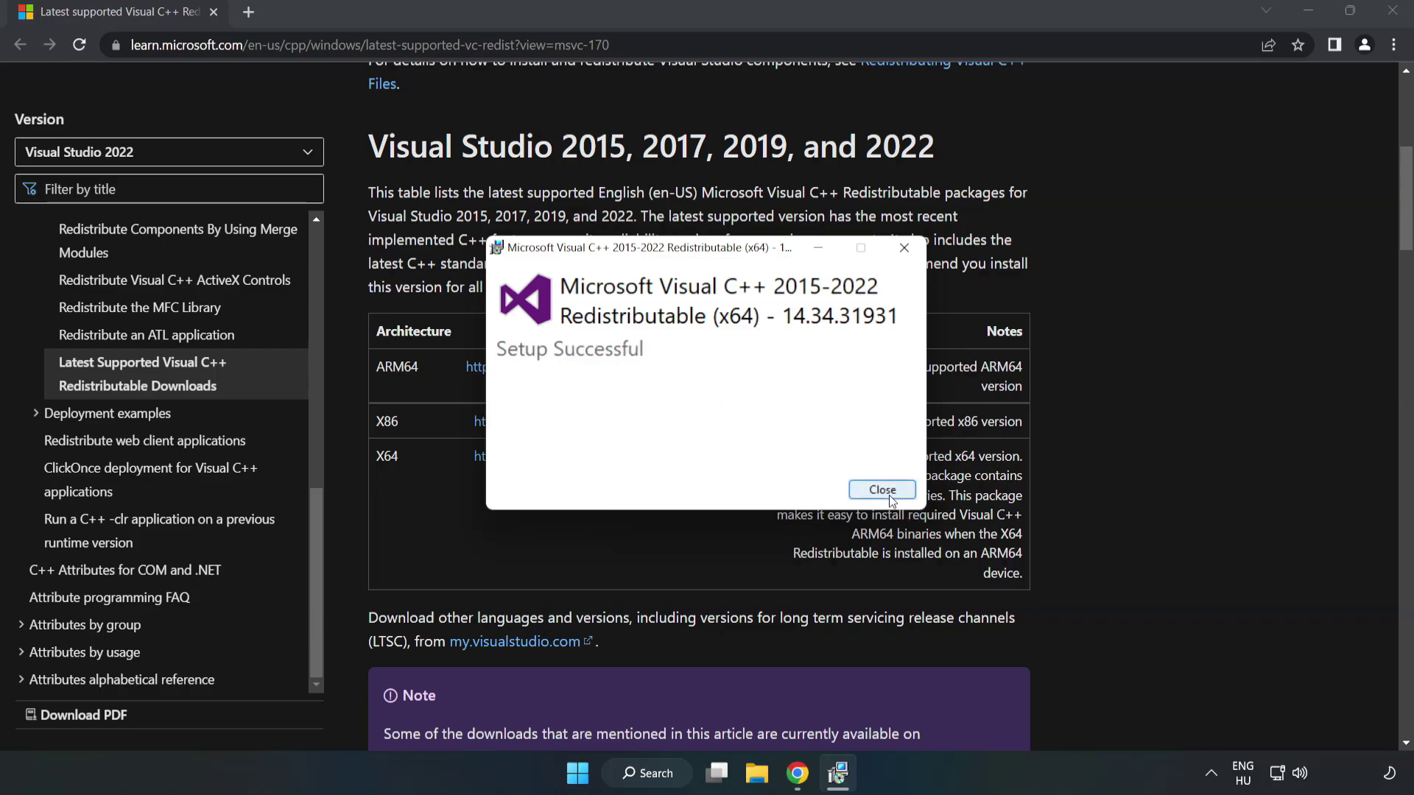
pyautogui.click(889, 498)
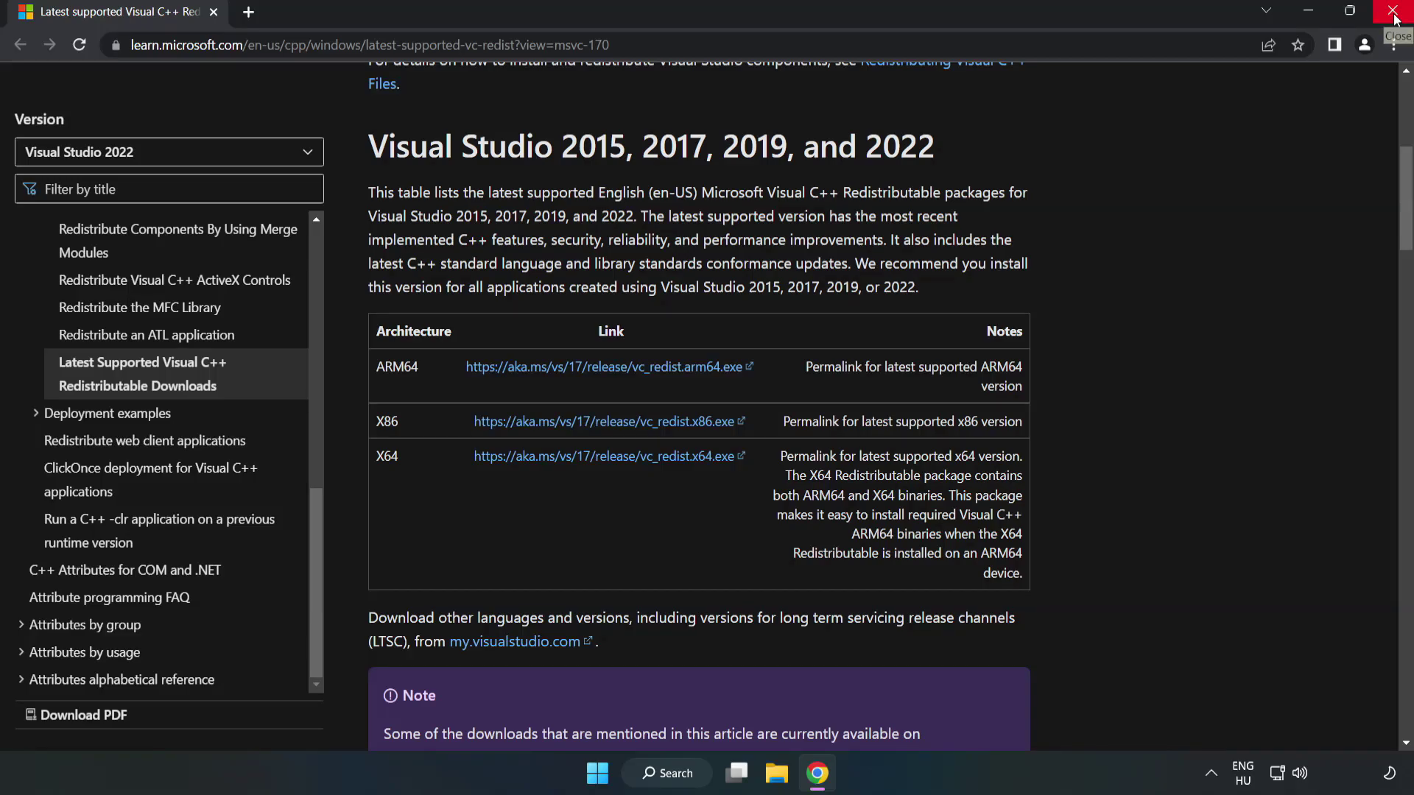
pyautogui.click(1396, 19)
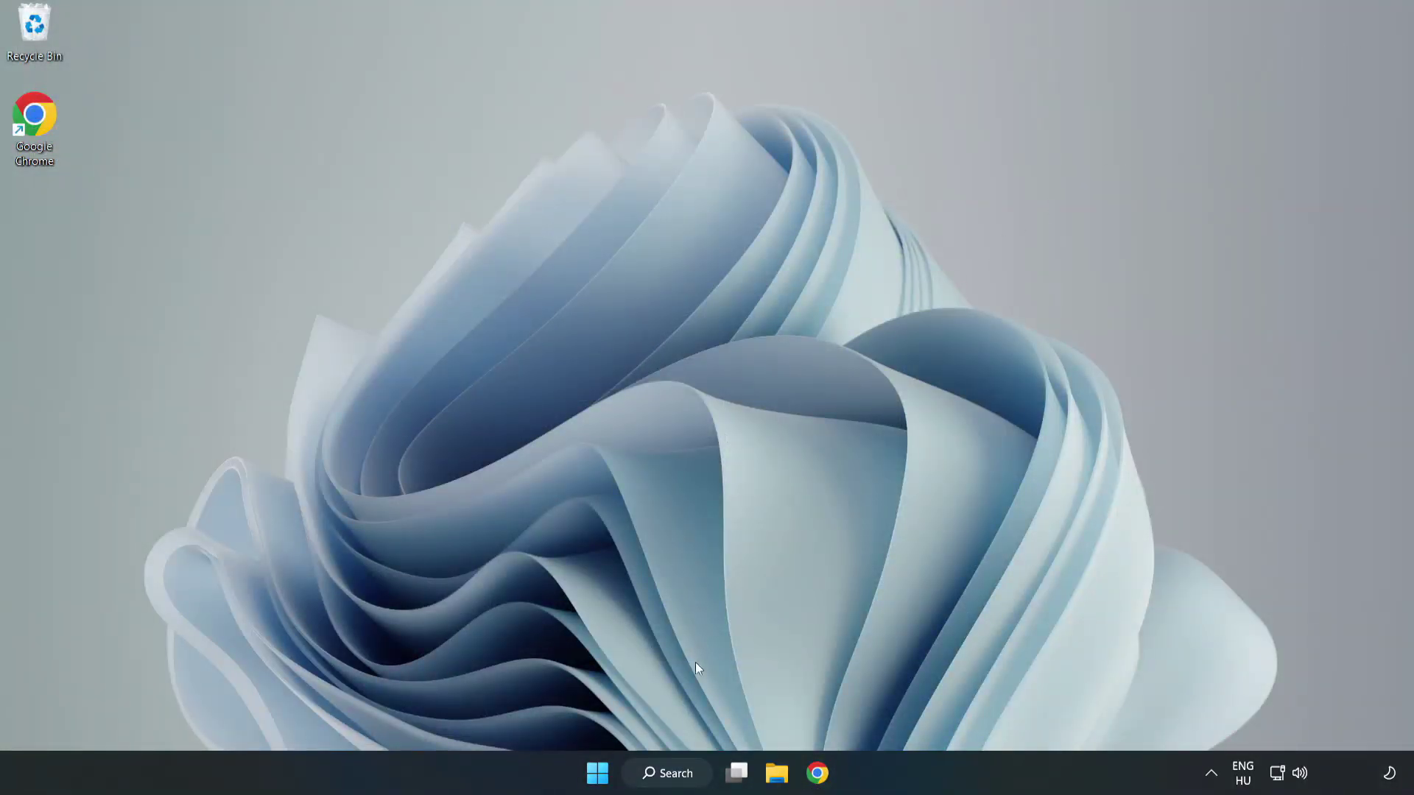
# Step: Search for cmd and launch Command Prompt as administrator
pyautogui.click(684, 773)
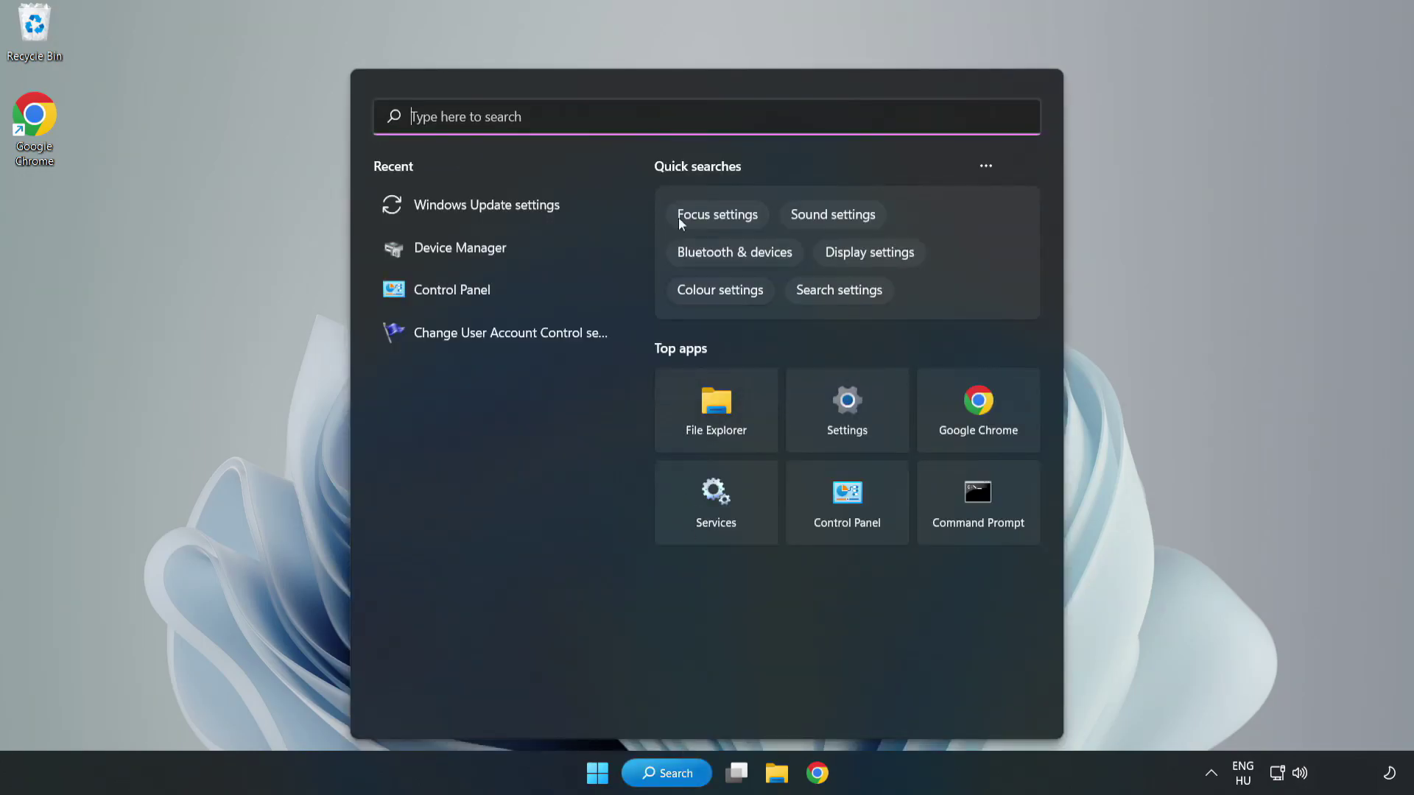
pyautogui.write('cmd')
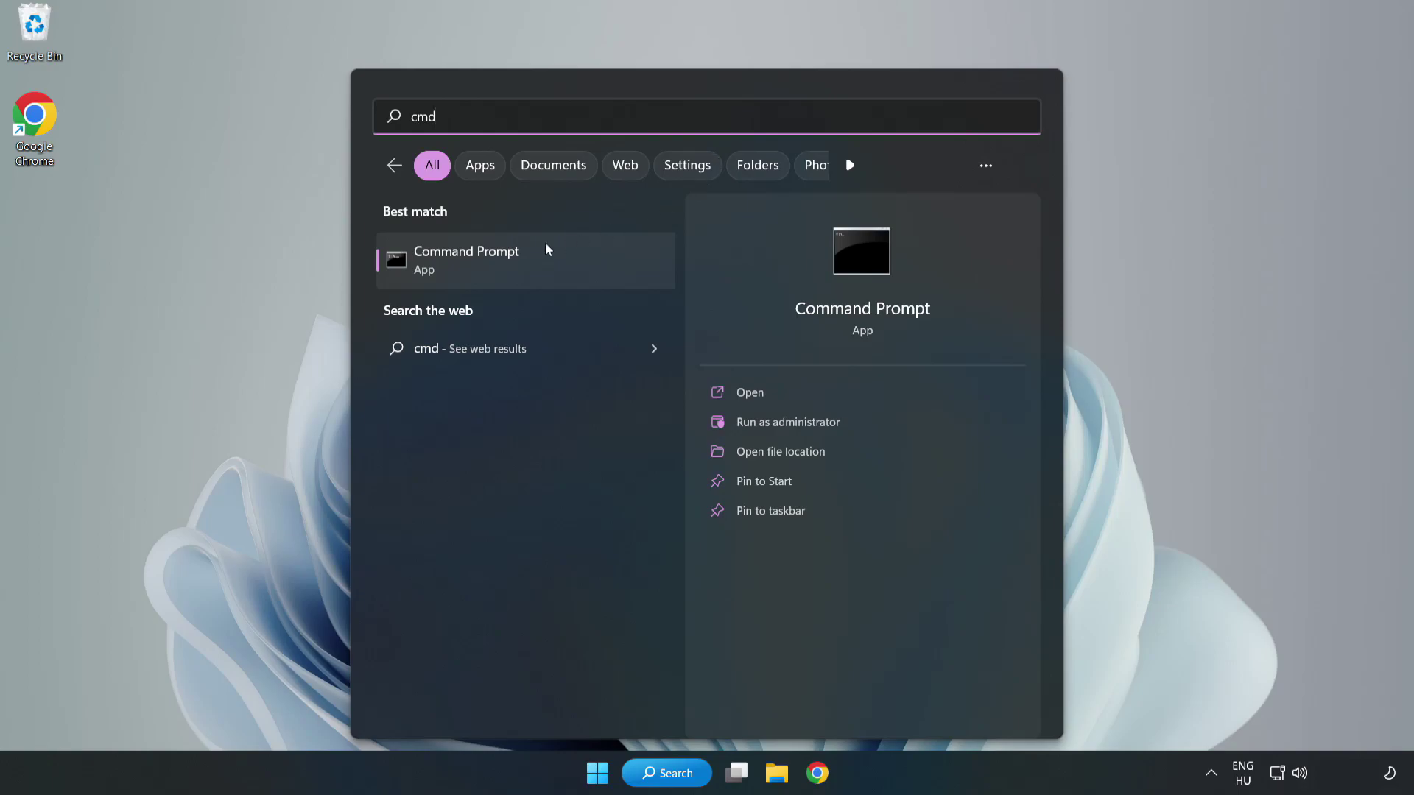
pyautogui.rightClick(557, 266)
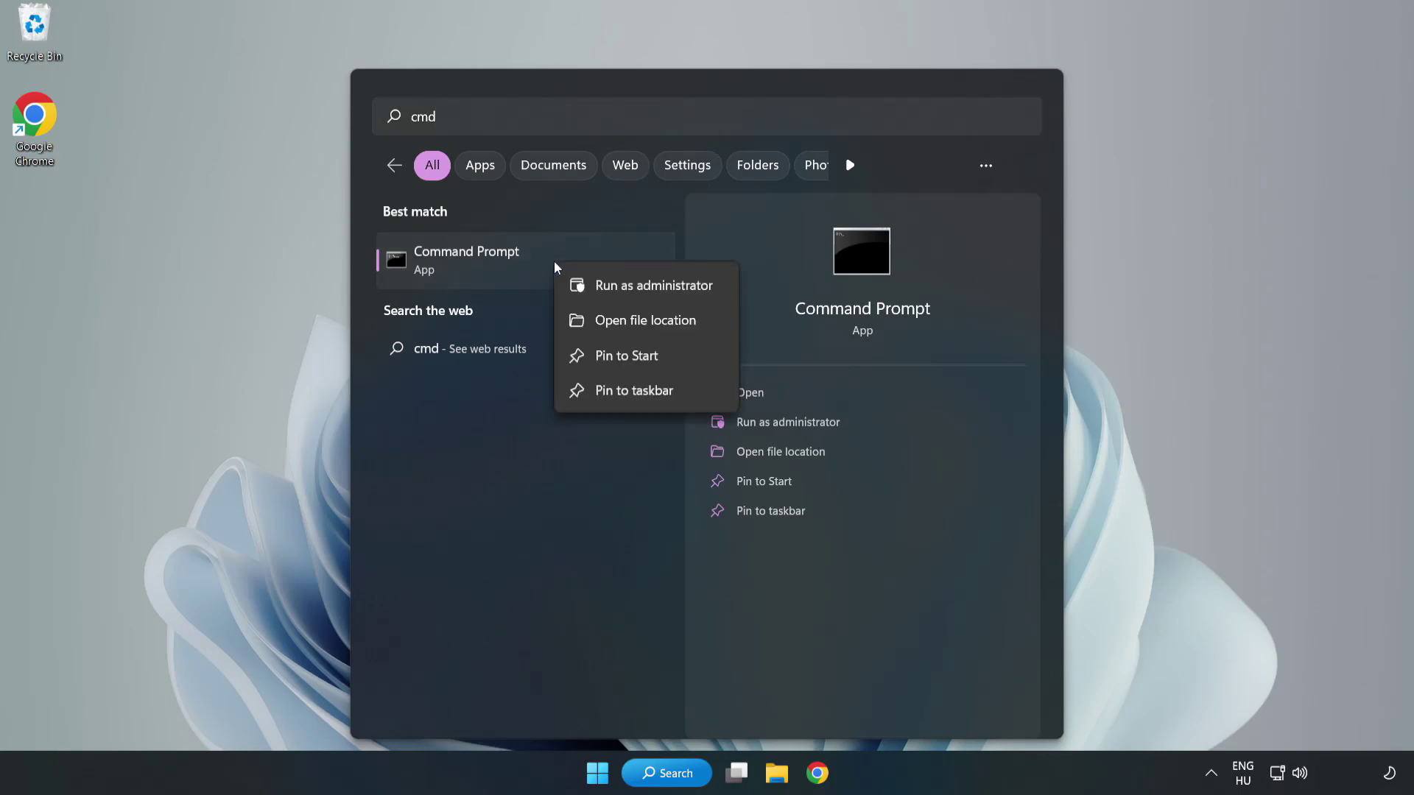
pyautogui.click(612, 291)
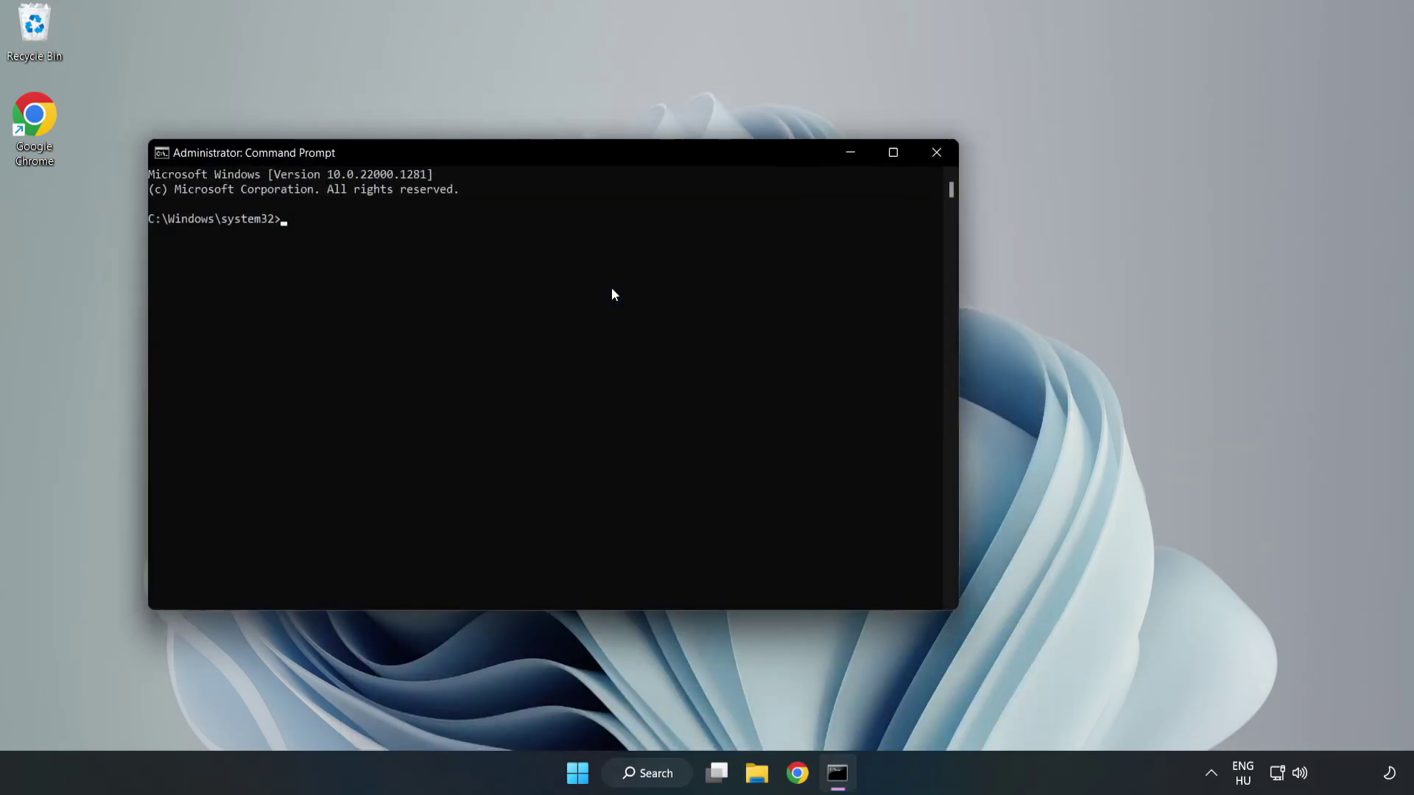
# Step: Run sfc /scannow in the administrator Command Prompt to check system files
pyautogui.moveTo(572, 156); pyautogui.dragTo(719, 161)
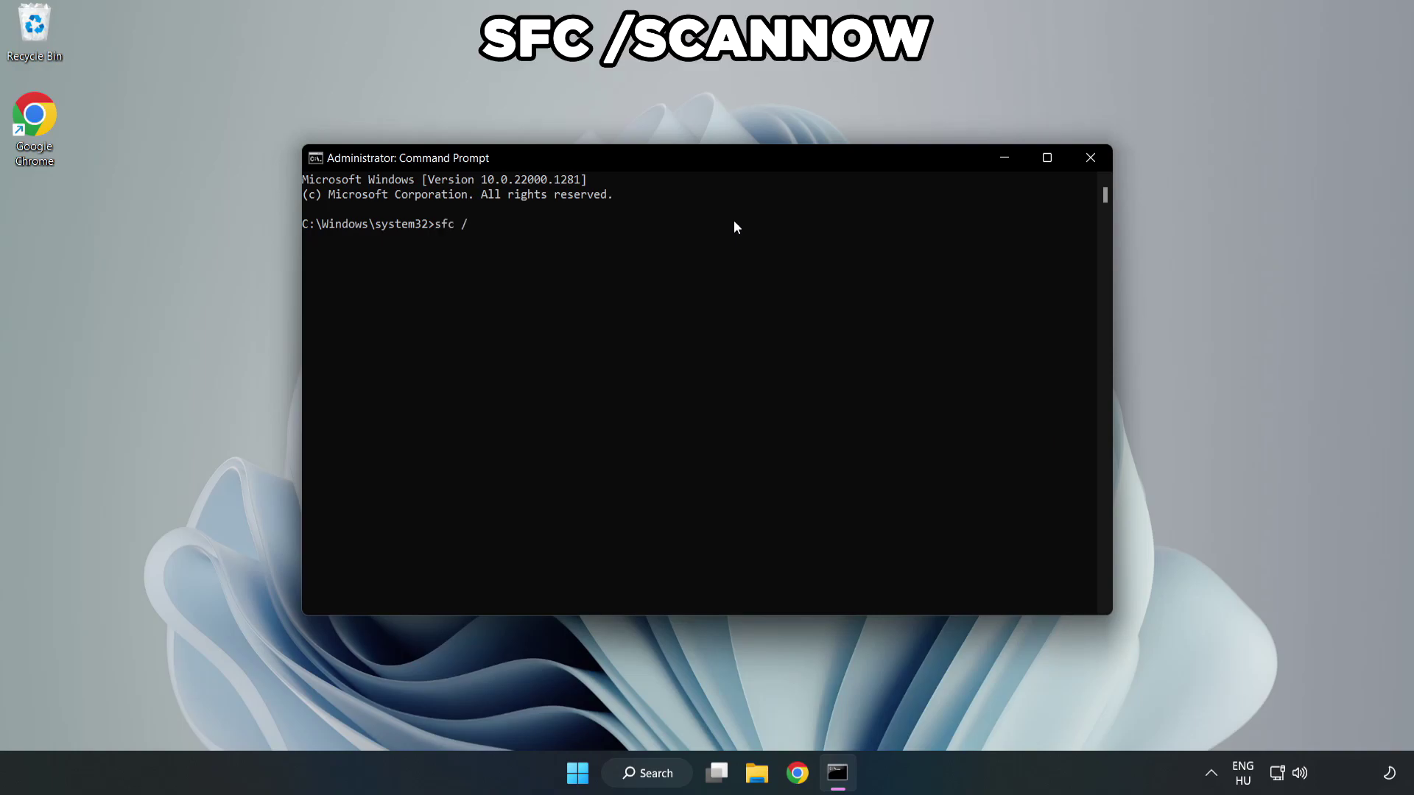
pyautogui.write('sfc /scannow')
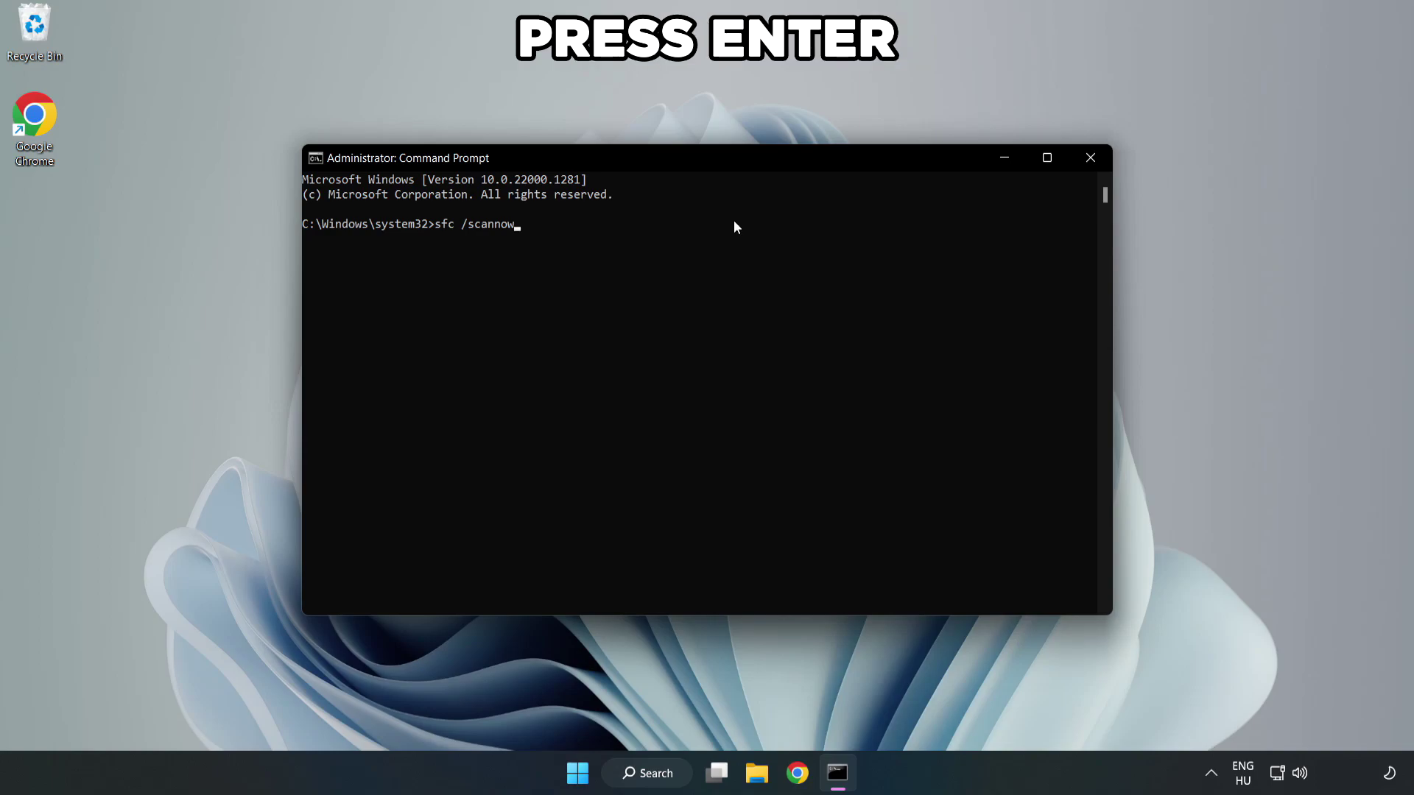
pyautogui.press('Return')
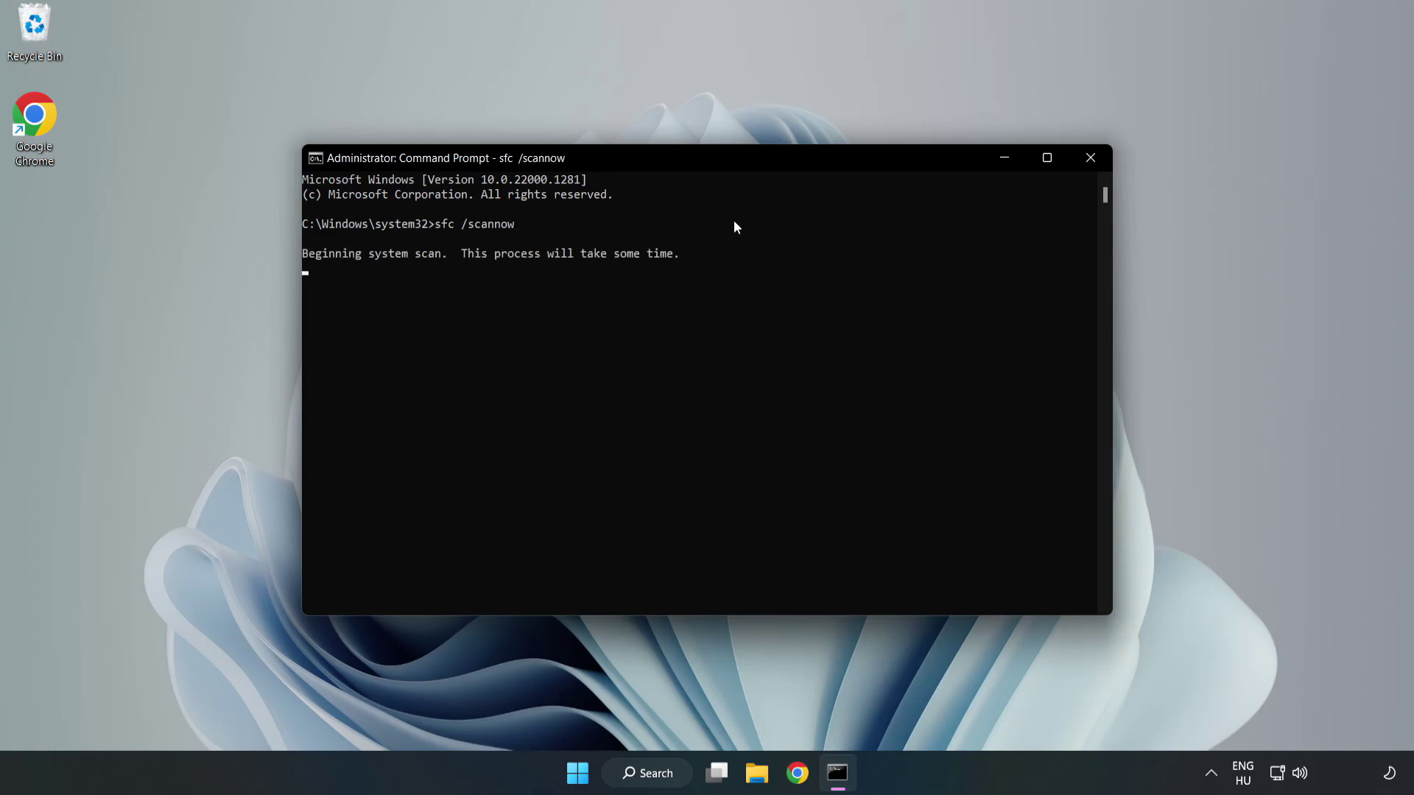